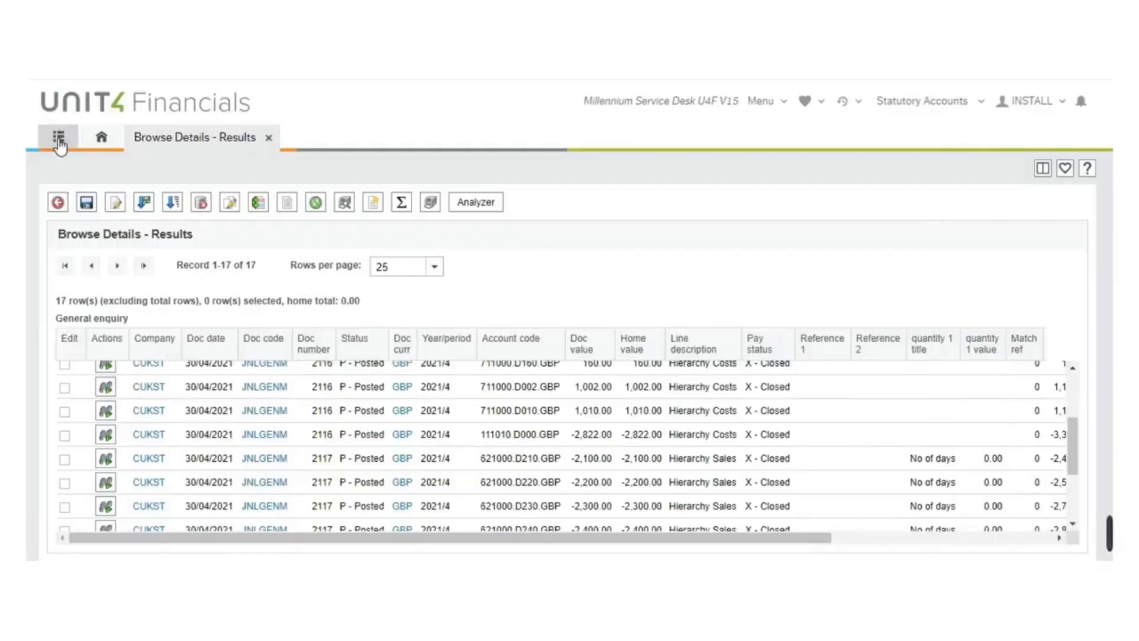
Open the Finance Hierarchy master and load the CW_HIER hierarchy to view its basic settings
left_click(58, 137)
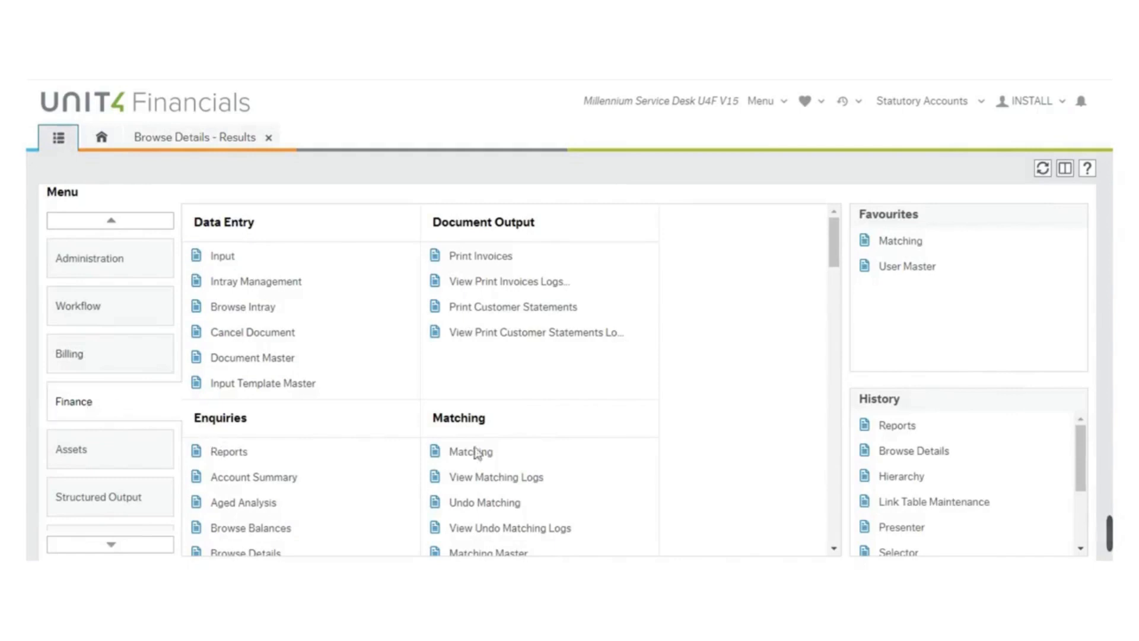
left_click_drag(834, 261, 835, 318)
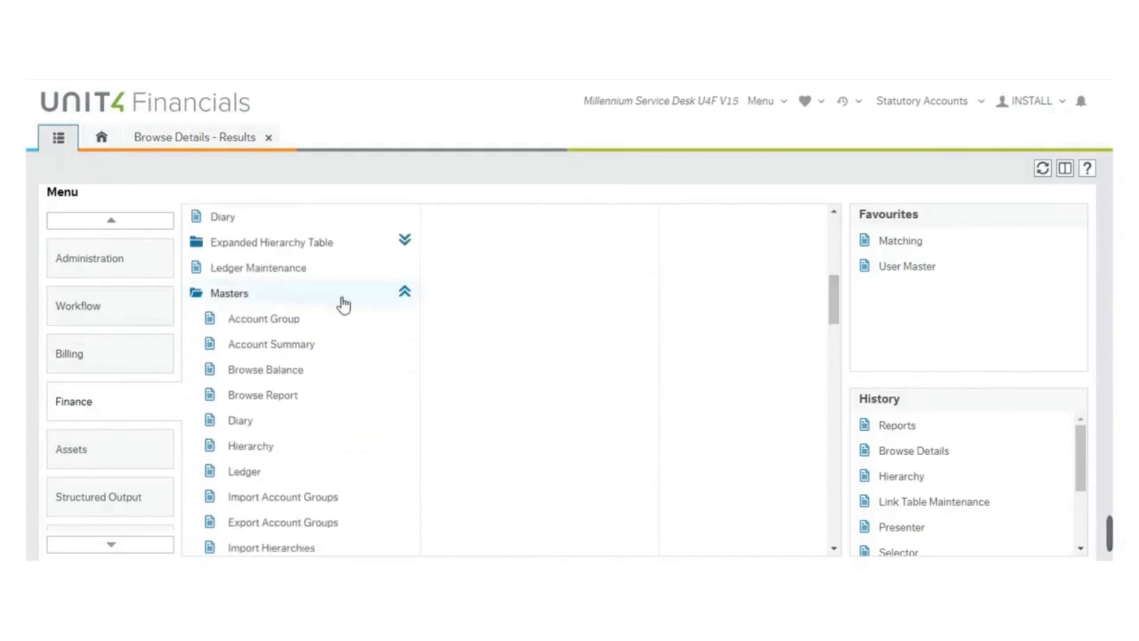
left_click(252, 451)
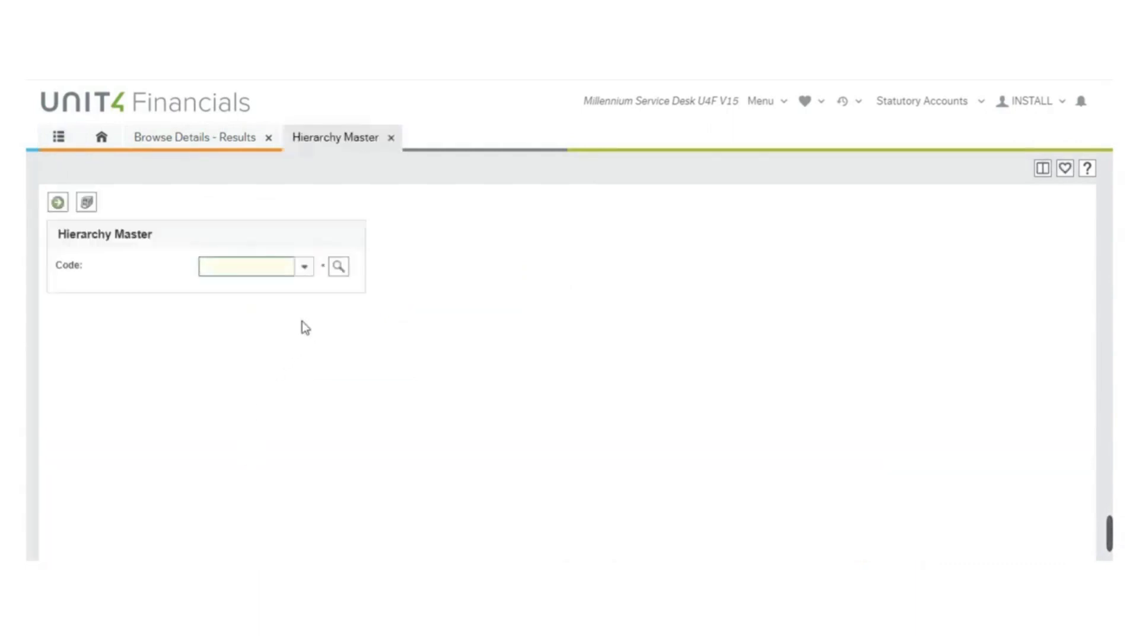
left_click(304, 268)
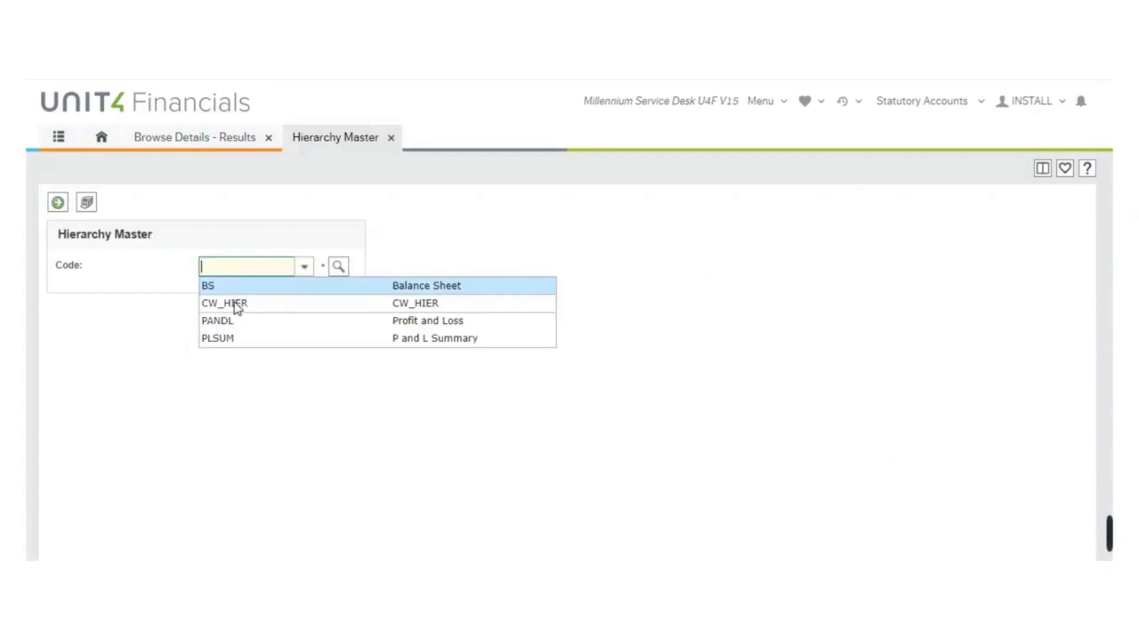
left_click(234, 301)
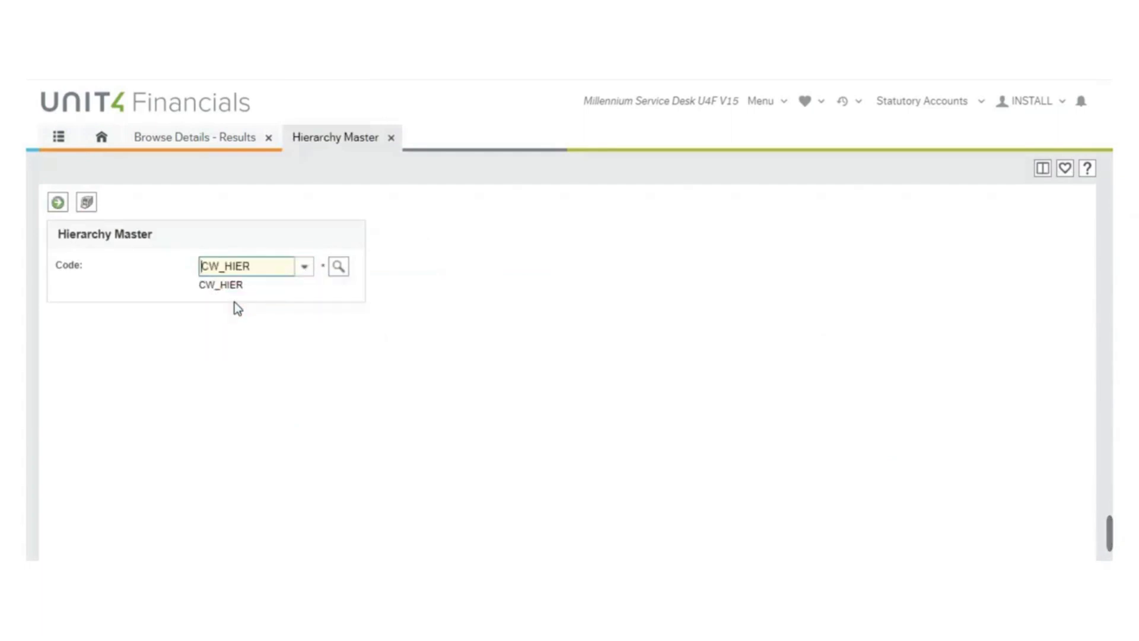
left_click(58, 203)
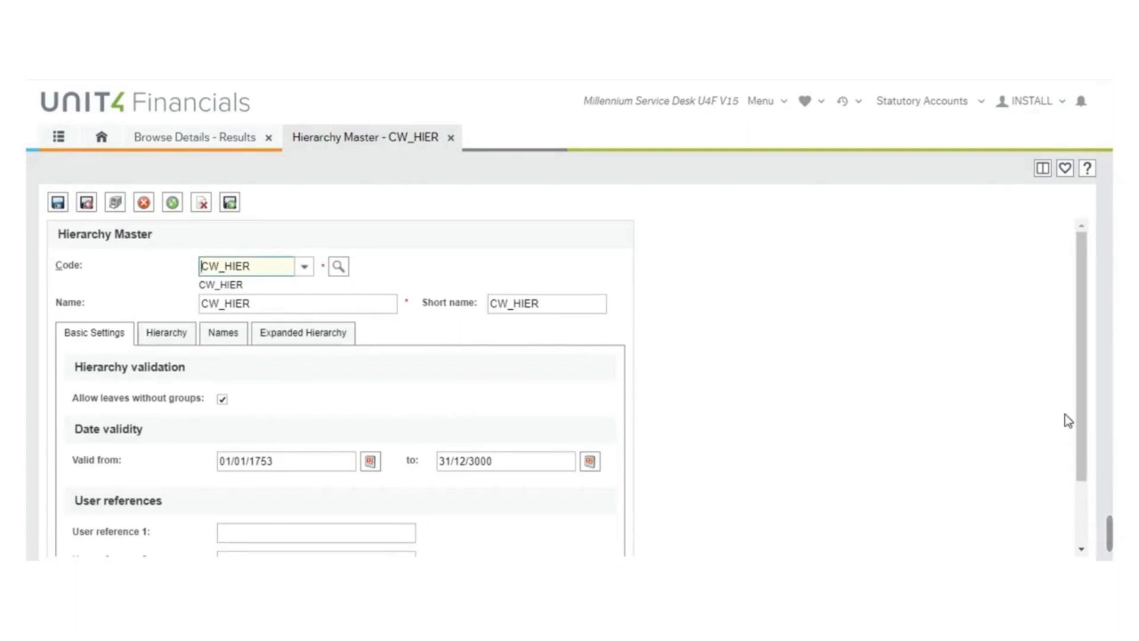
left_click_drag(1080, 419, 1073, 475)
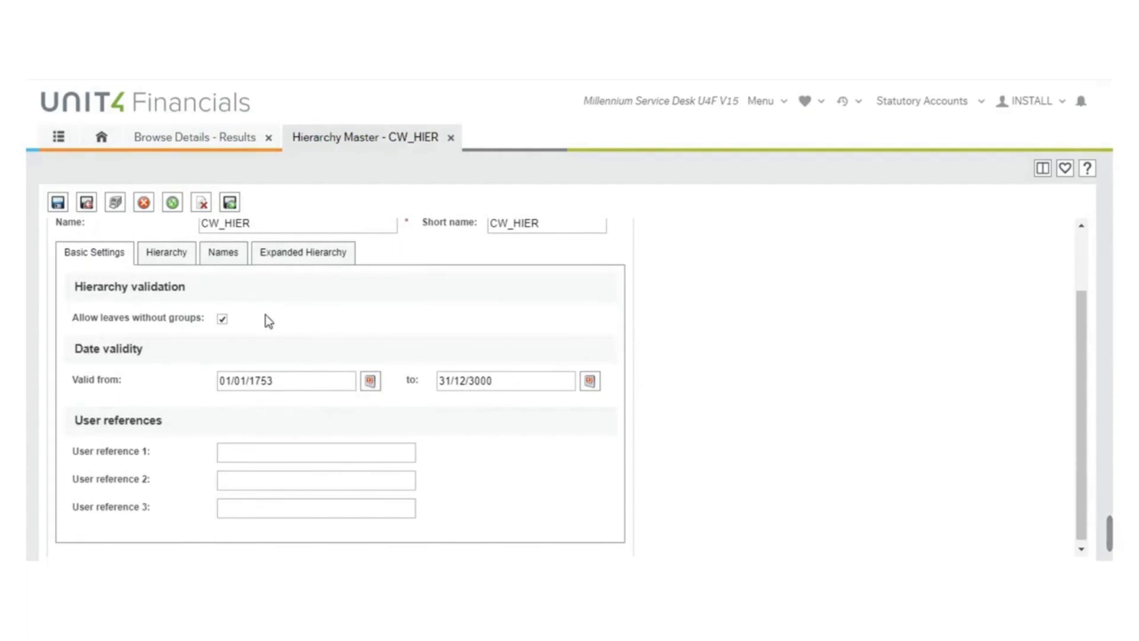
Display the CW_HIER hierarchy tree opened to all levels
left_click(181, 257)
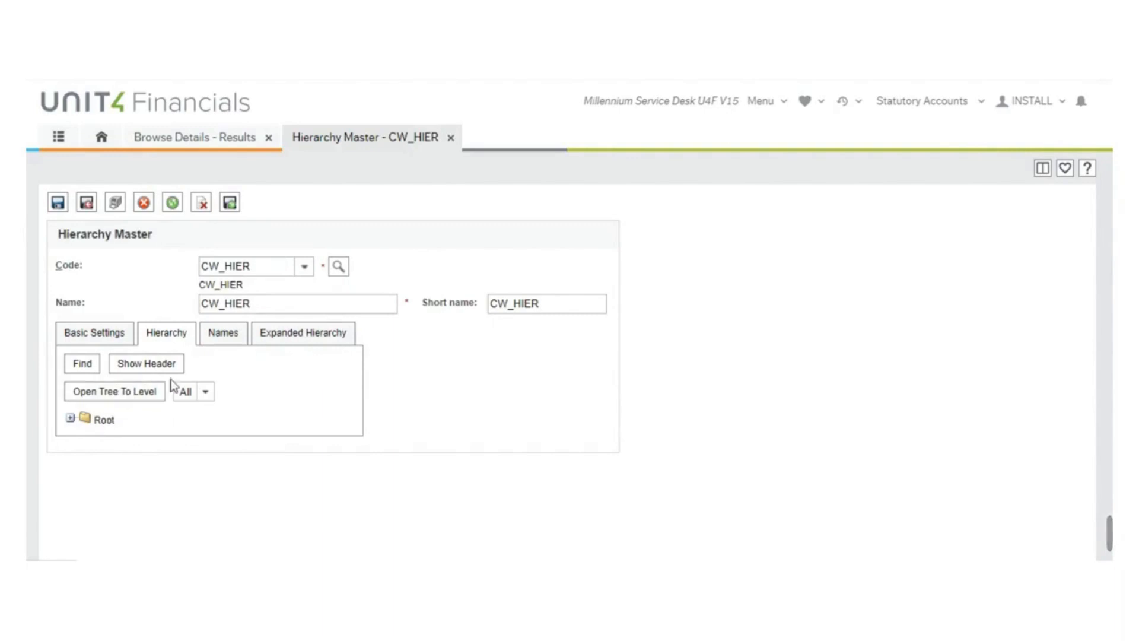
left_click(207, 394)
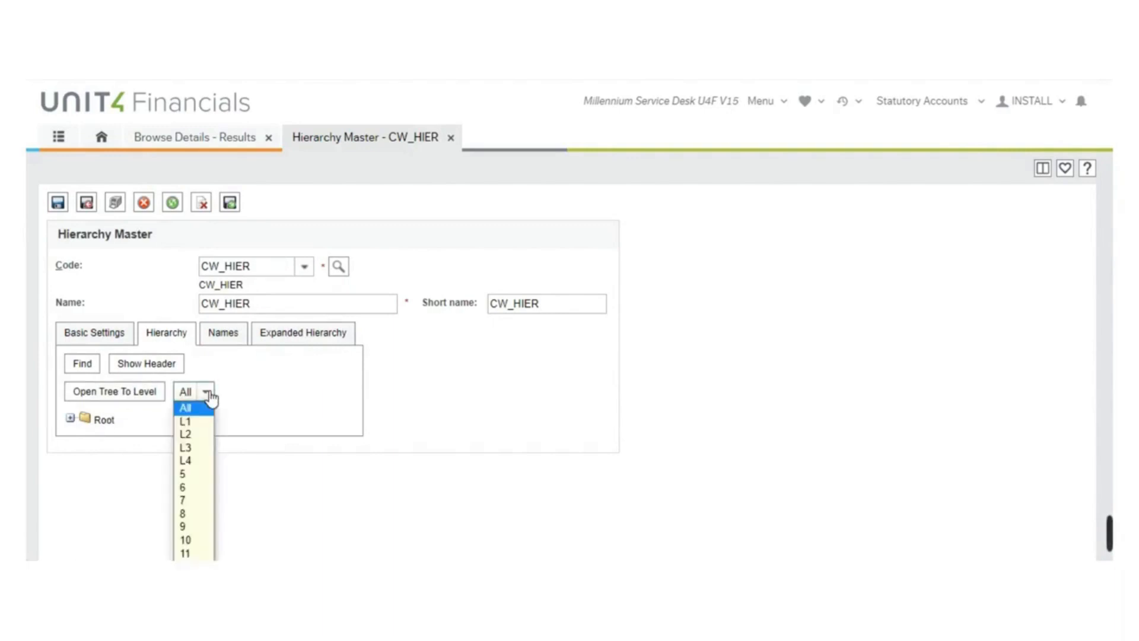
left_click(185, 409)
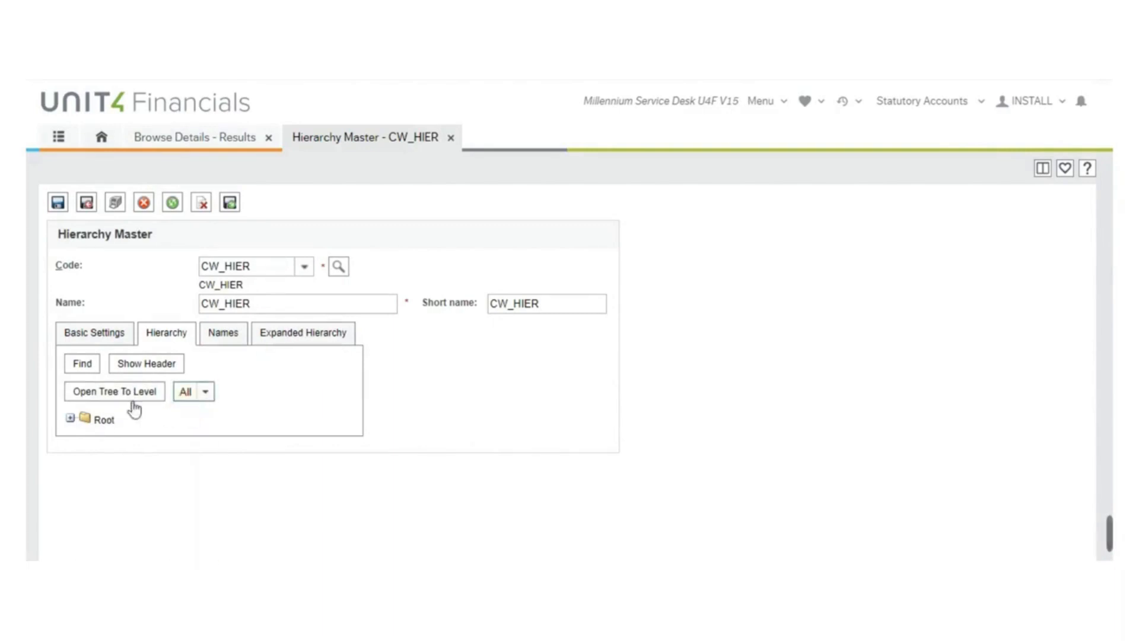
left_click(124, 397)
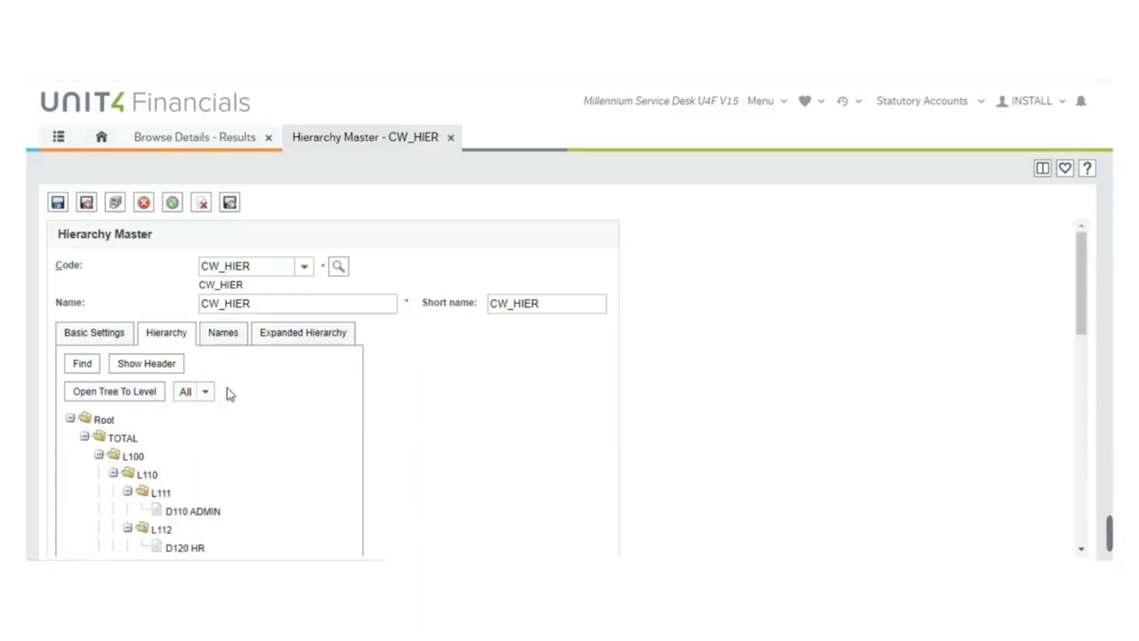
left_click_drag(1078, 279, 1081, 337)
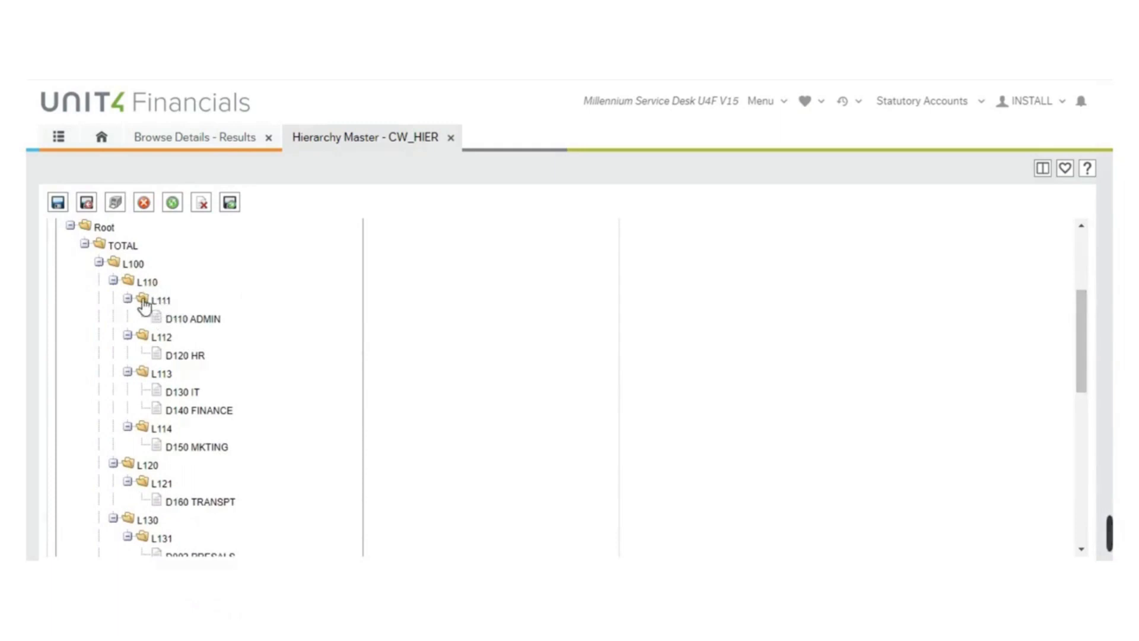
Open the D110 ADMIN leaf under L111 for modification and examine its defined name
left_click(211, 325)
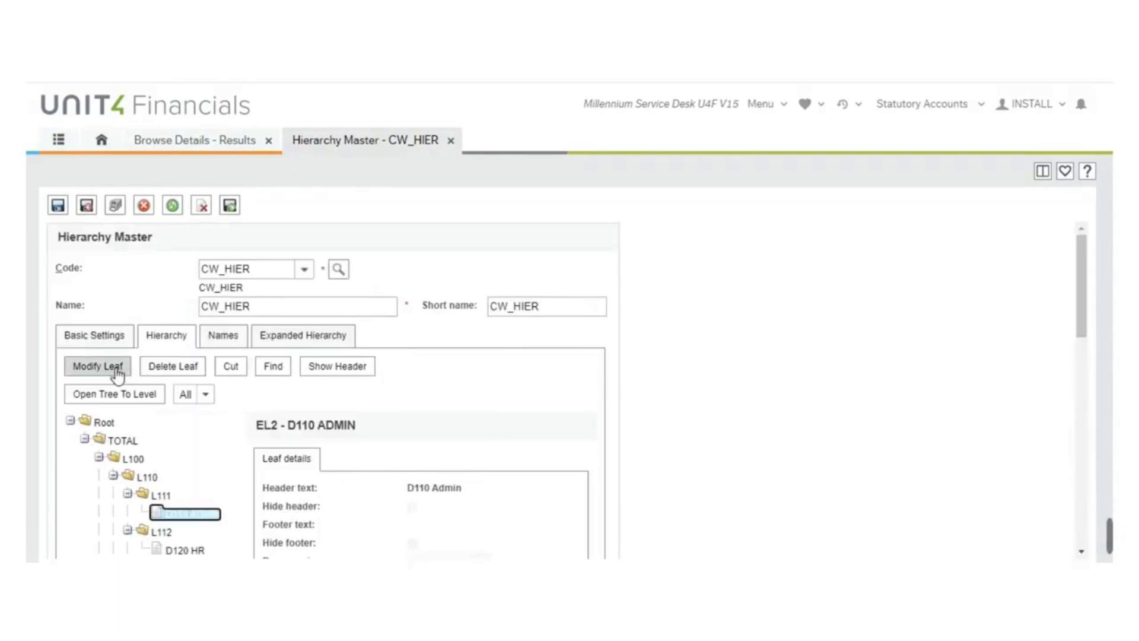
left_click(98, 366)
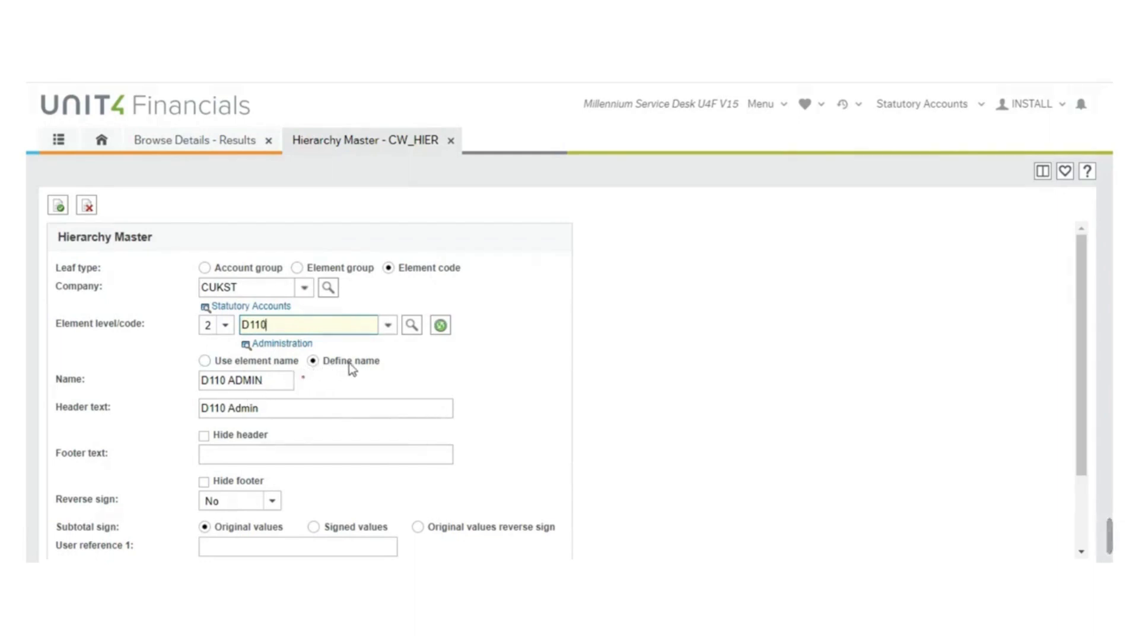
left_click(272, 382)
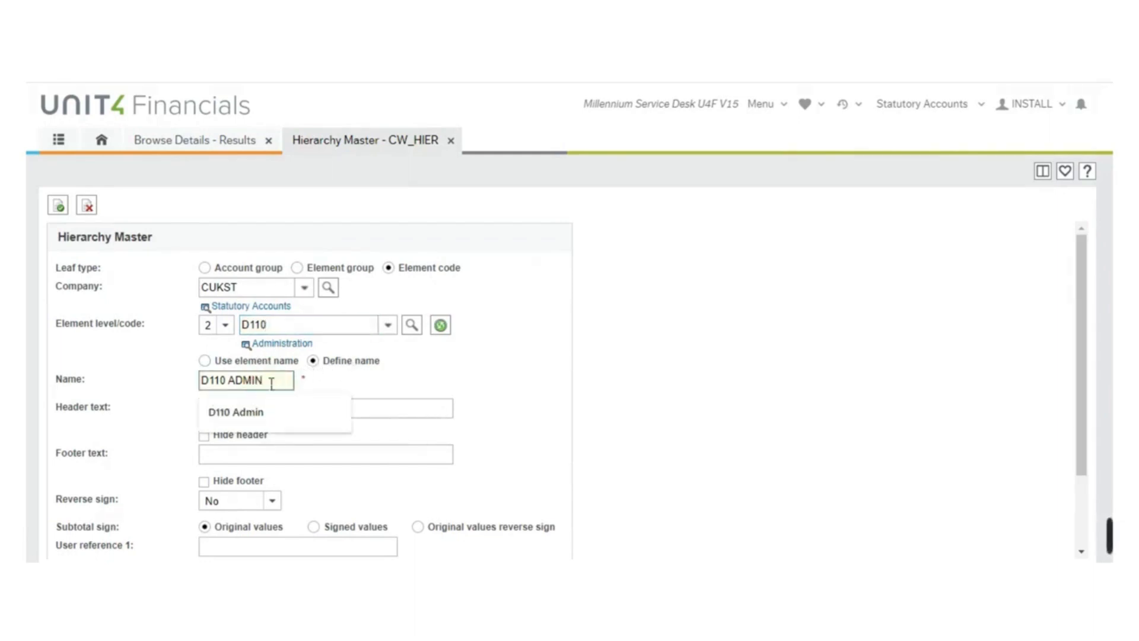
key("shift+Left")
key("shift+Left")
key("shift+Left")
key("shift+Left")
key("shift+Left")
key("shift+Left")
key("shift+Left")
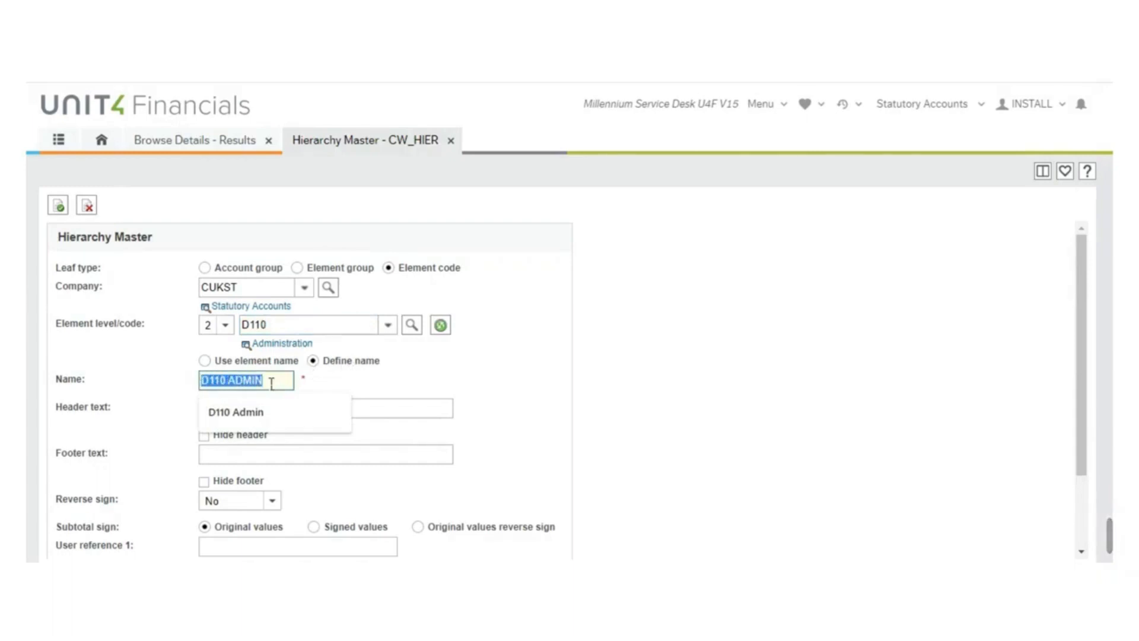
key("shift+Right")
key("shift+Right")
key("shift+Right")
key("shift+Right")
key("shift+Right")
key("shift+Right")
key("shift+Left")
key("shift+Left")
Switch the D110 leaf to its element name and back to the defined name D110 ADMIN
left_click(204, 360)
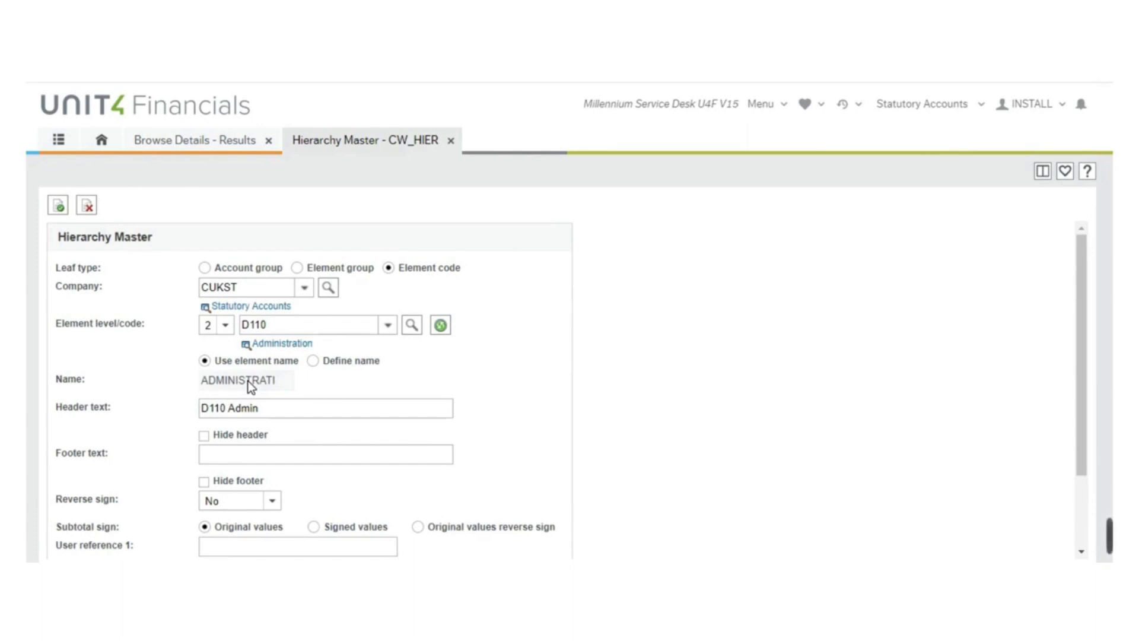
left_click(315, 361)
left_click_drag(288, 381, 246, 381)
key("ctrl+a")
type("D110 ADMIN")
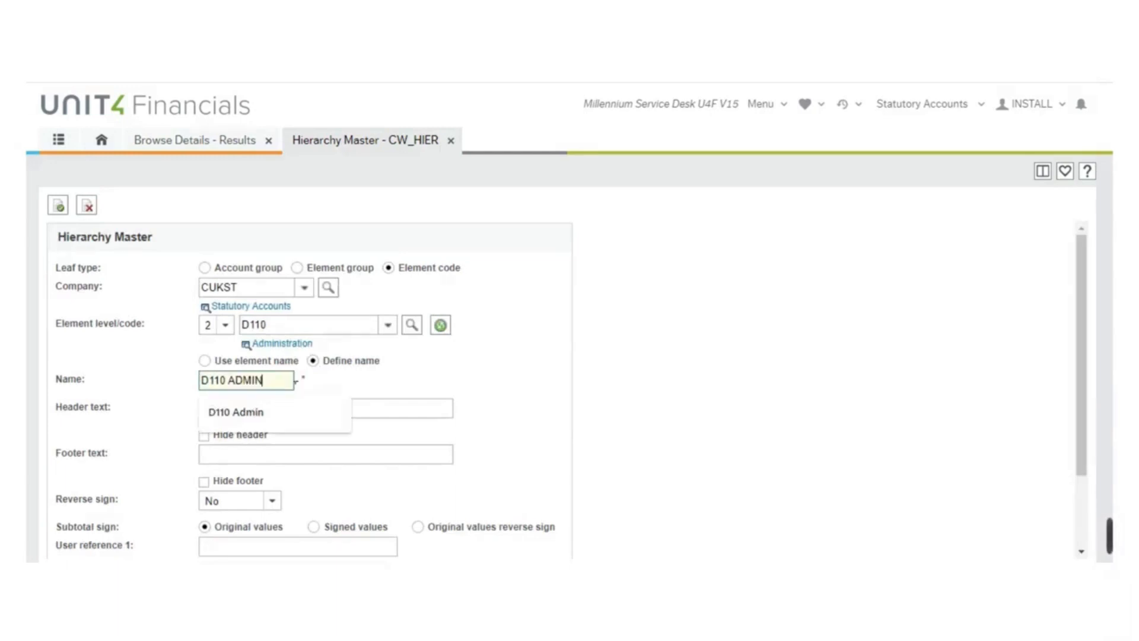
left_click(244, 421)
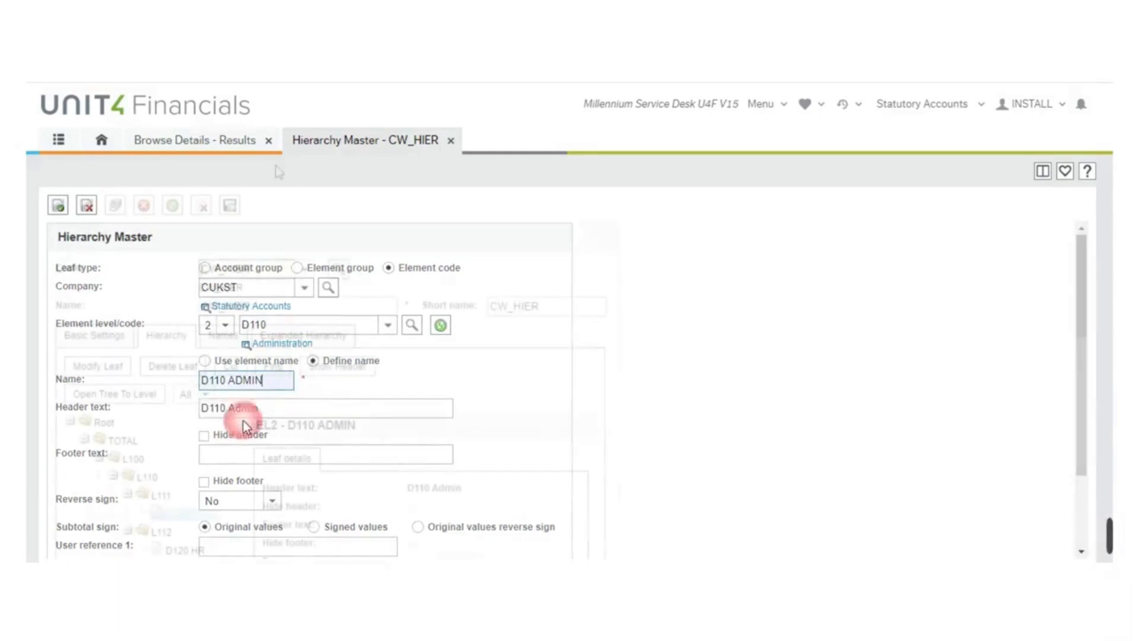
Review the hierarchy cost and sales journal lines in the Browse Details results
left_click(226, 139)
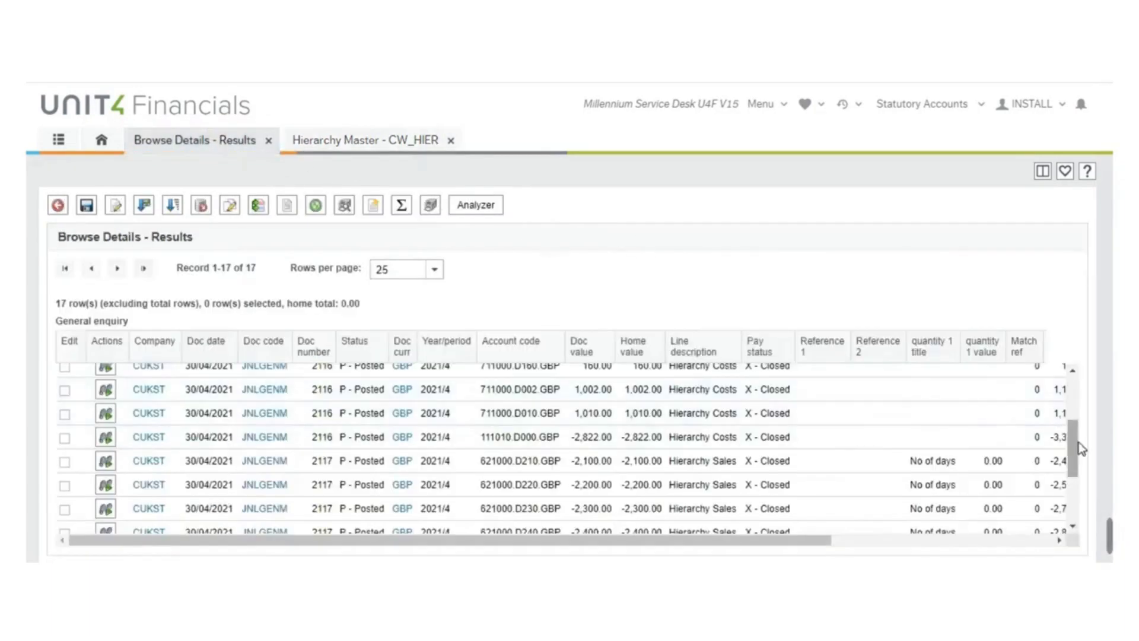
mouse_move(1072, 446)
left_mouse_down()
mouse_move(1075, 419)
mouse_move(1074, 447)
left_mouse_up()
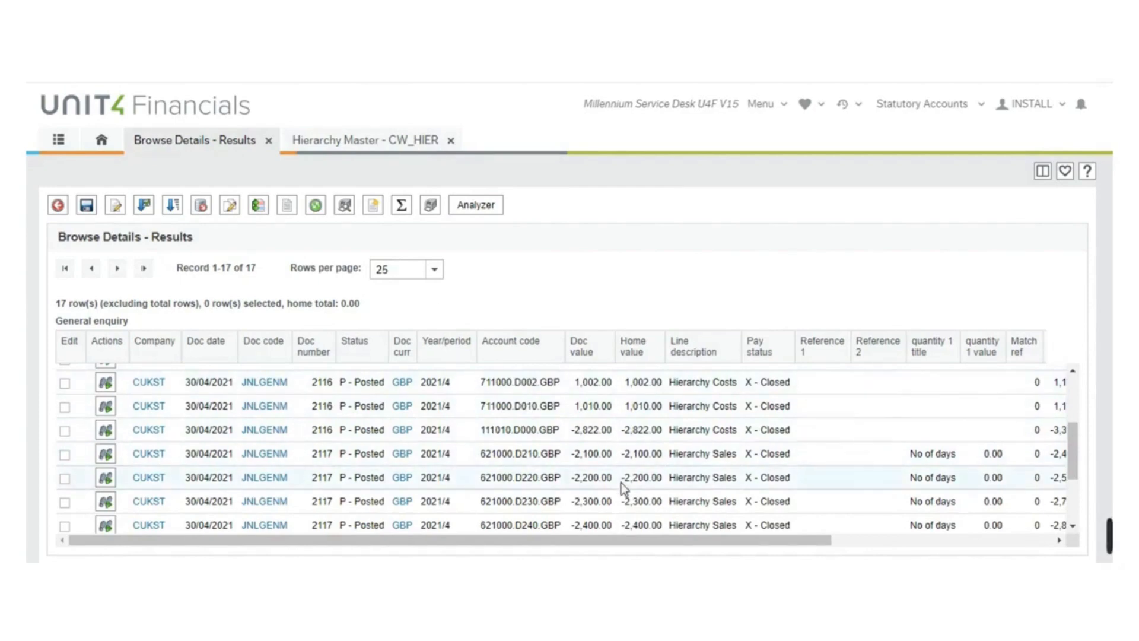
scroll(437, 156, "down", 1)
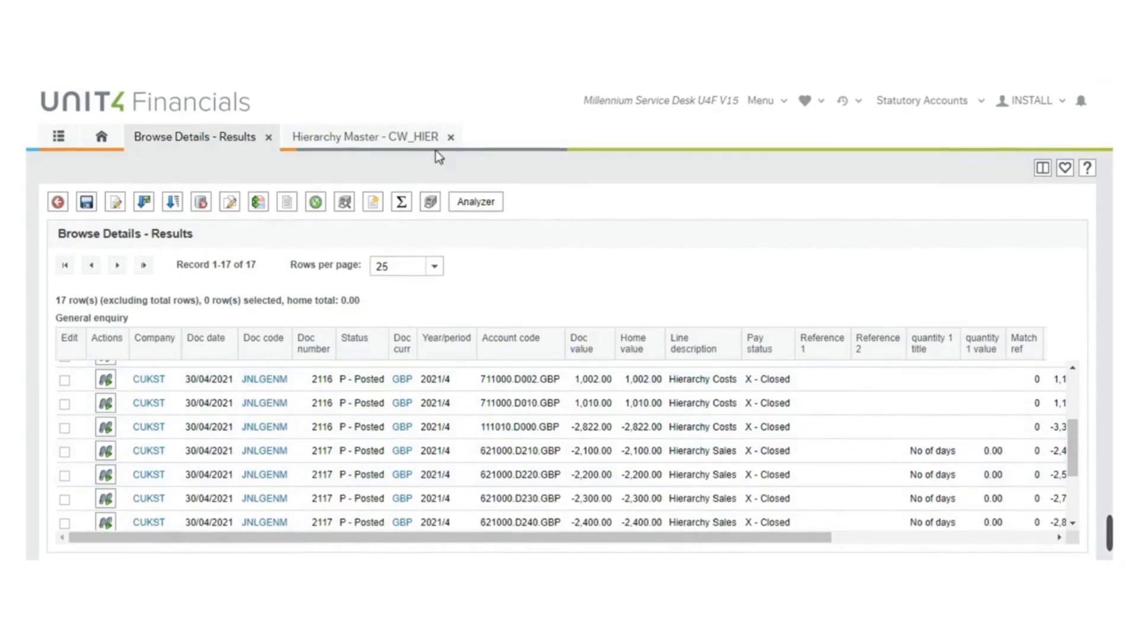
Run the CW_HIER browse report from the Finance enquiries and look through its balance rows
left_click(59, 137)
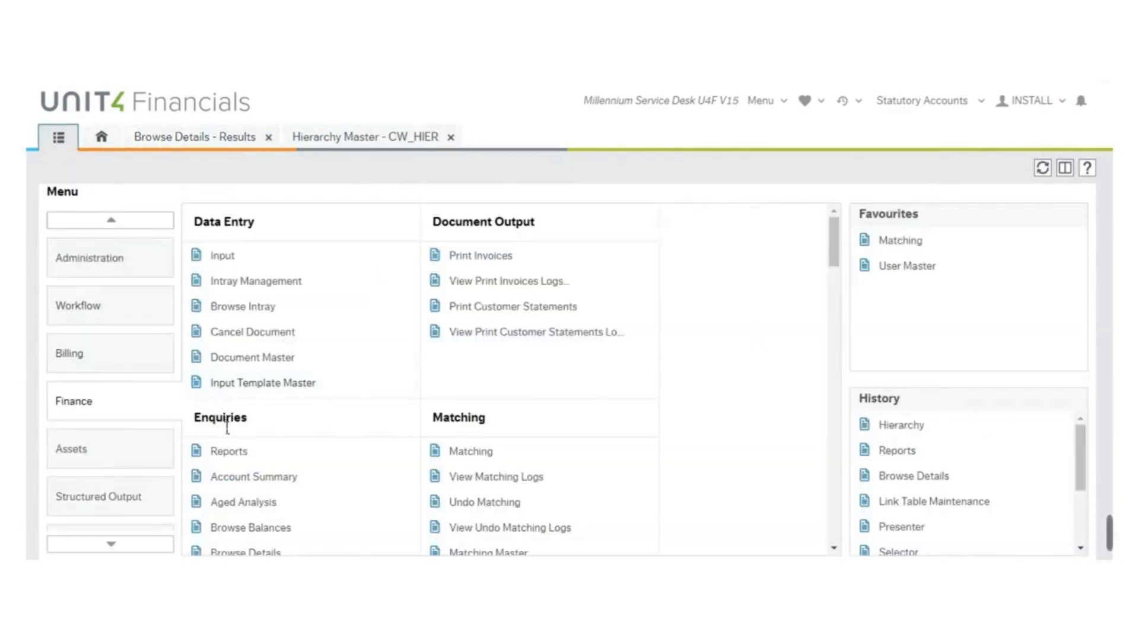
left_click(229, 452)
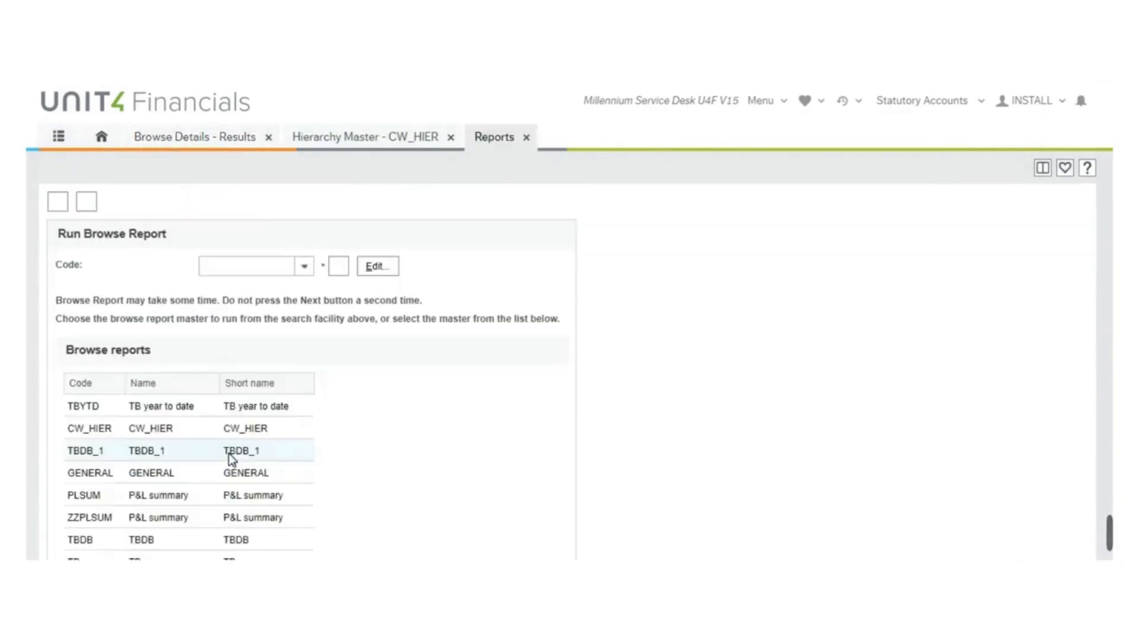
left_click(106, 427)
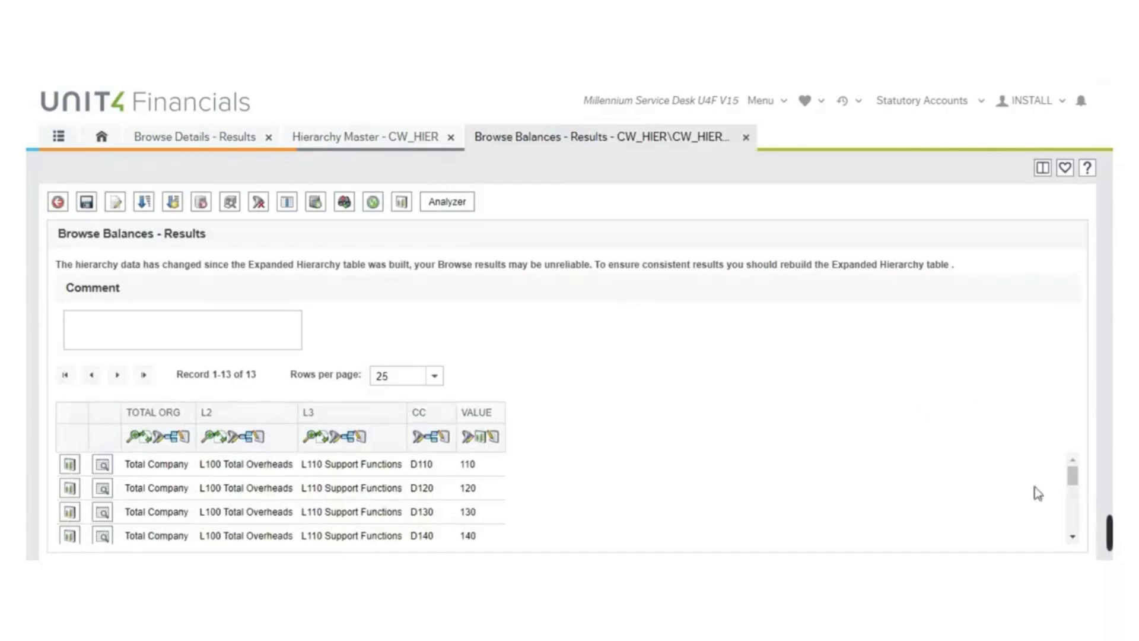
left_click(1072, 537)
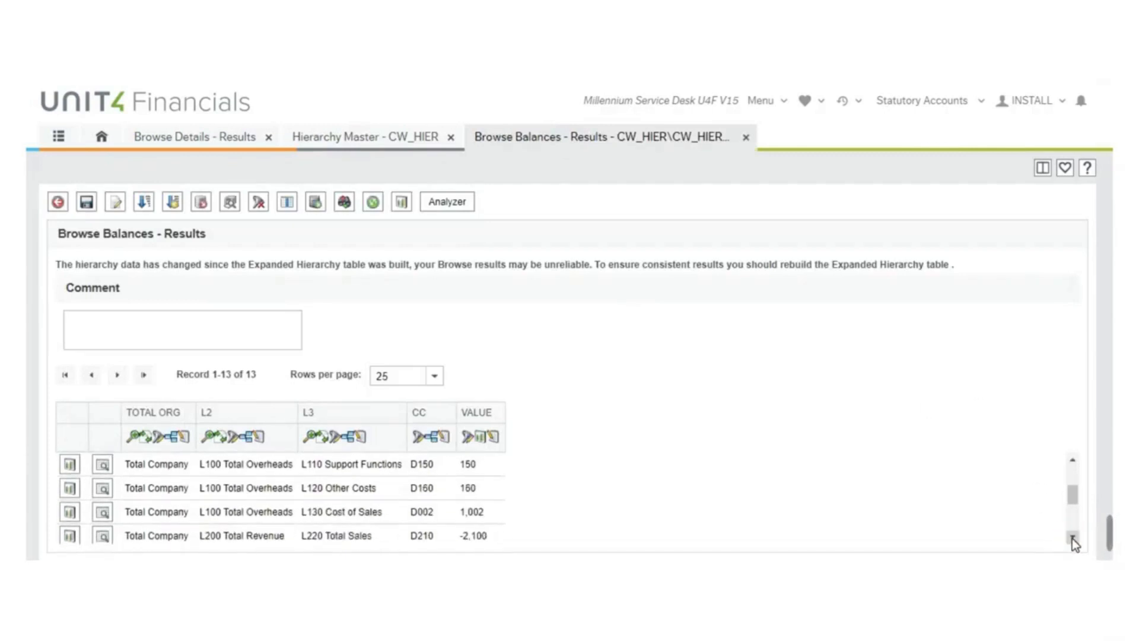
left_click(1073, 461)
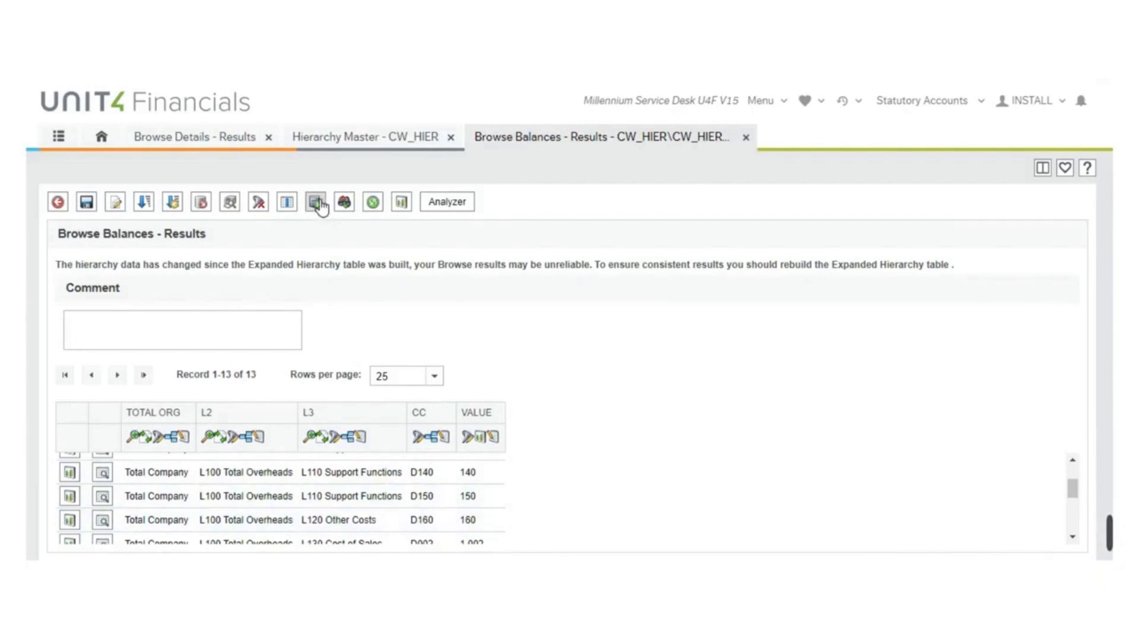
Export the browse balances in Microsoft Excel format and widen the VALUE column in the opened workbook
left_click(207, 200)
left_click(403, 272)
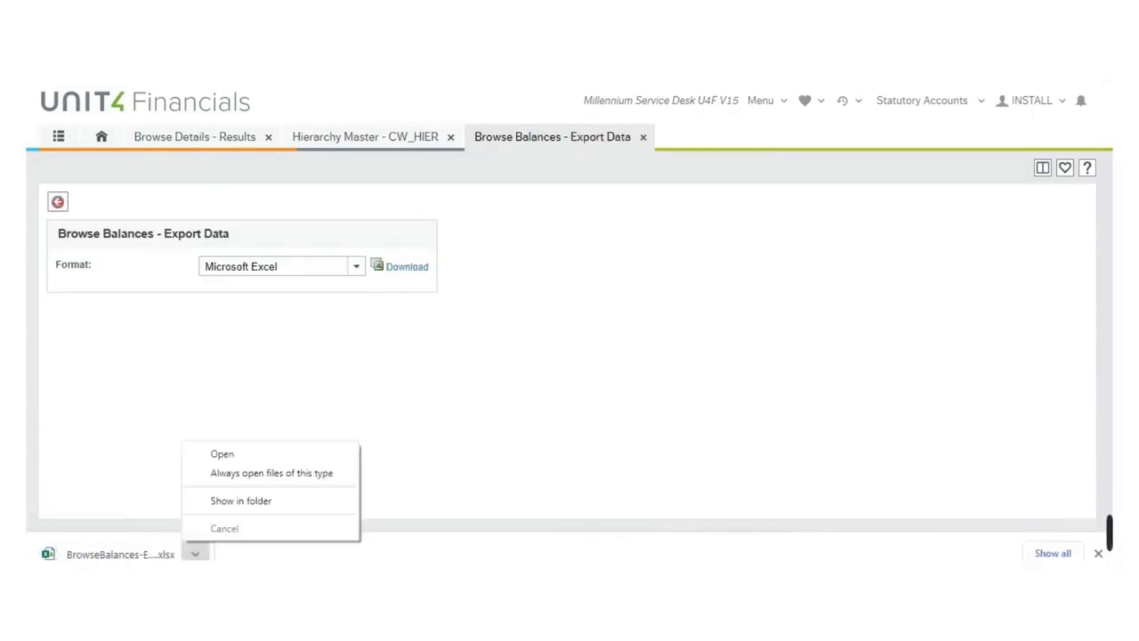
left_click(226, 459)
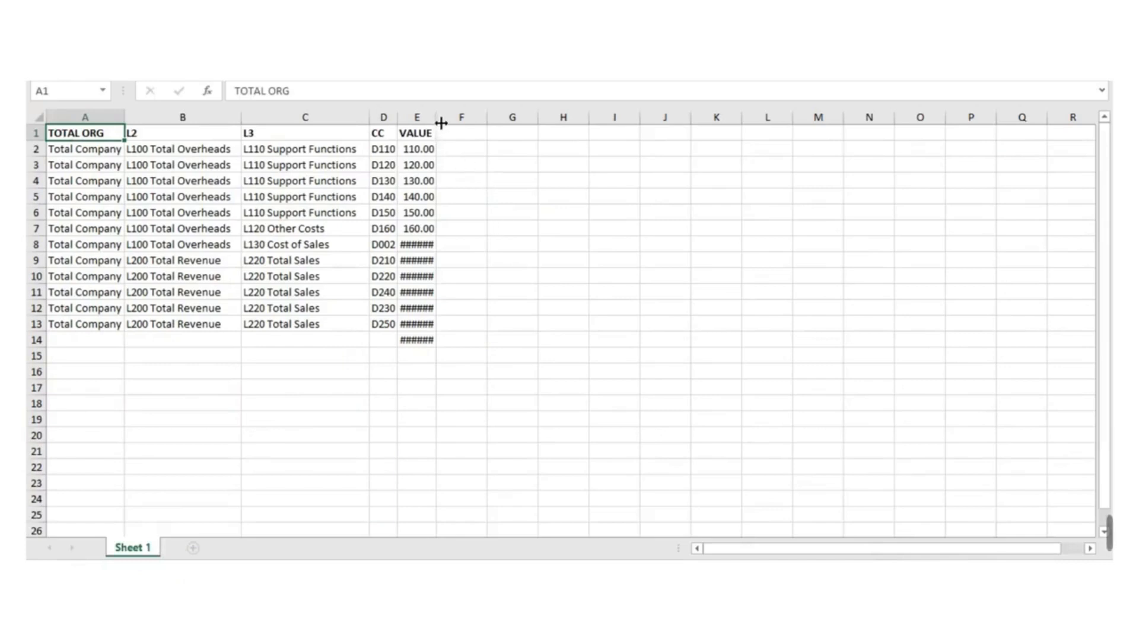
left_click_drag(444, 123, 484, 120)
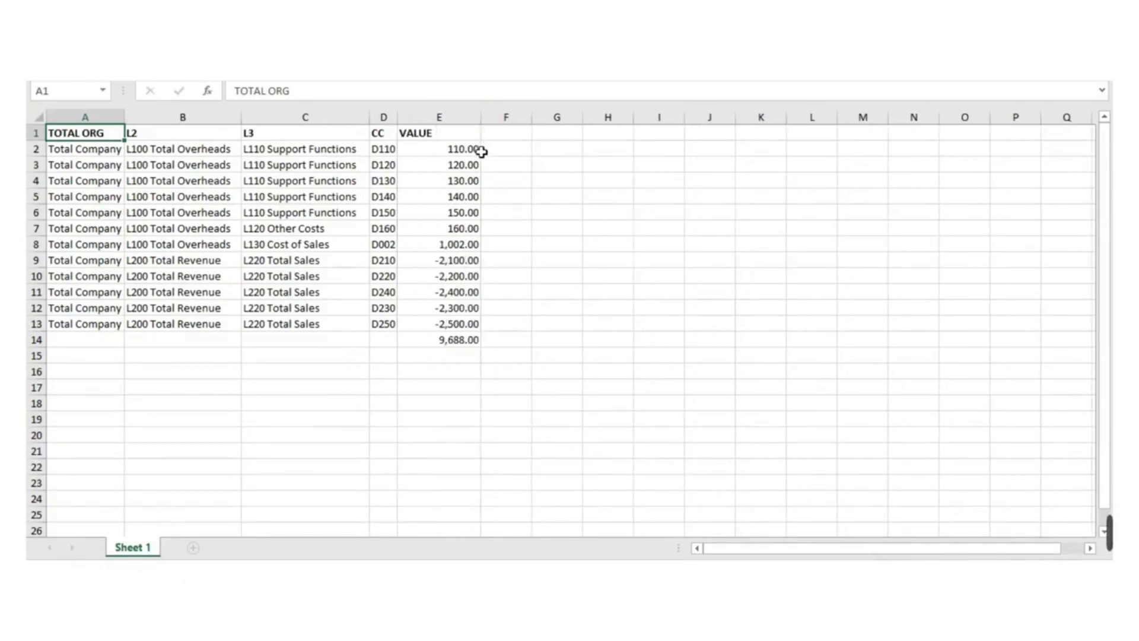
Examine the exported rows, comparing the L2 and L3 hierarchy levels, cost centres and values
left_click(477, 152)
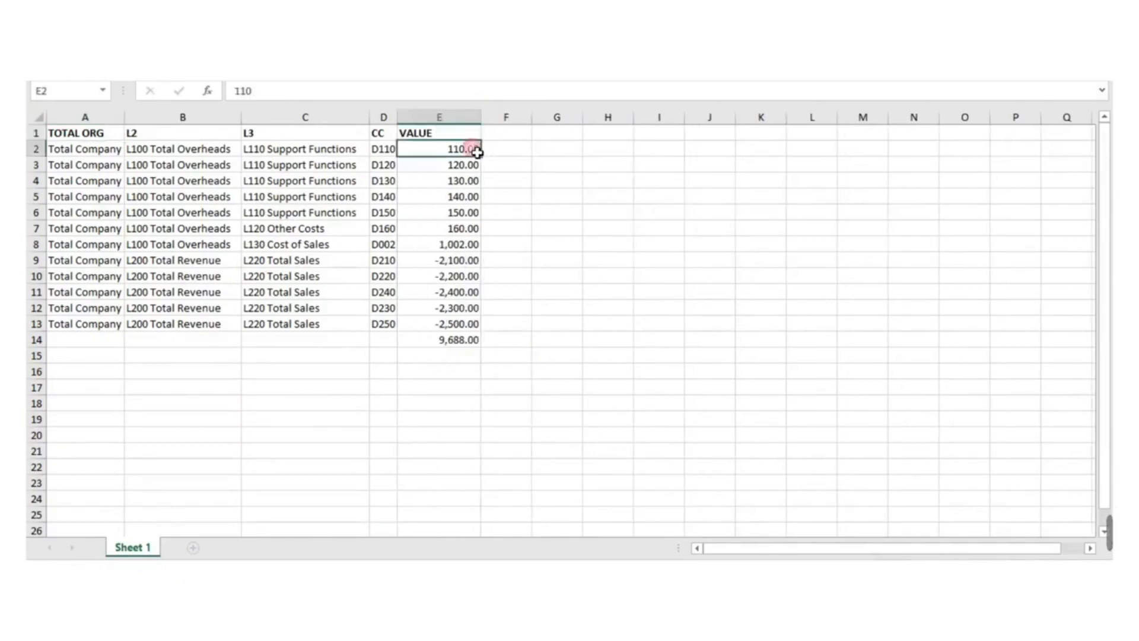
key("Left")
key("Left")
key("Left")
key("Left")
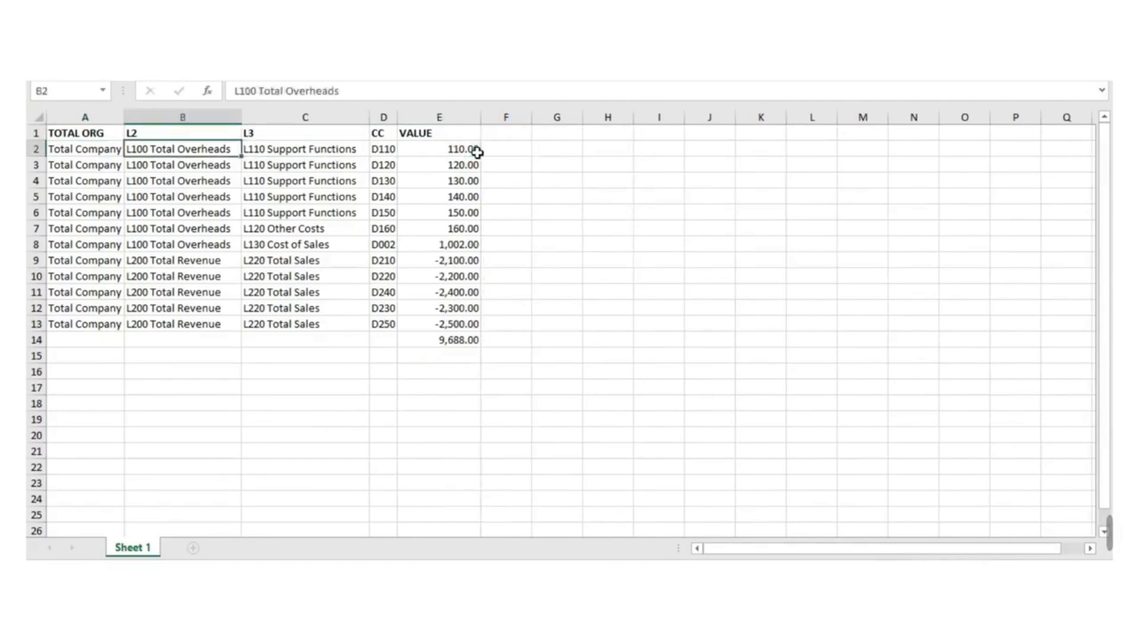
key("Right")
key("Right")
key("Right")
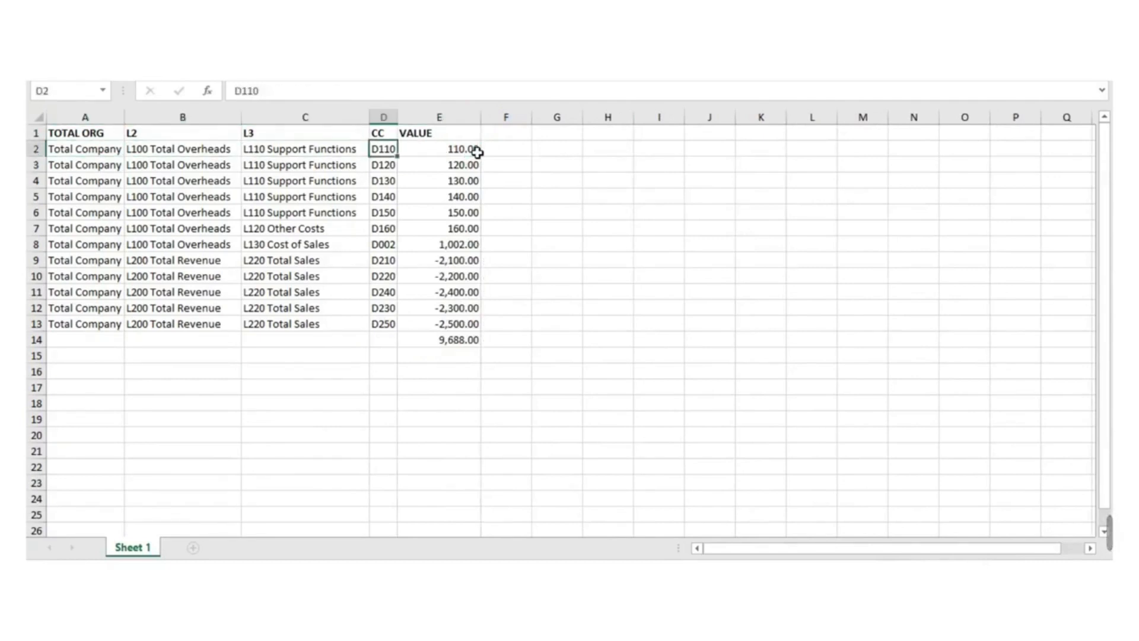
key("Down")
key("Right")
key("Down")
key("Down")
key("Down")
key("Down")
key("Down")
key("Down")
key("Down")
key("Down")
key("Down")
key("Down")
key("Down")
key("Up")
key("Up")
key("Up")
key("Up")
key("Up")
key("Up")
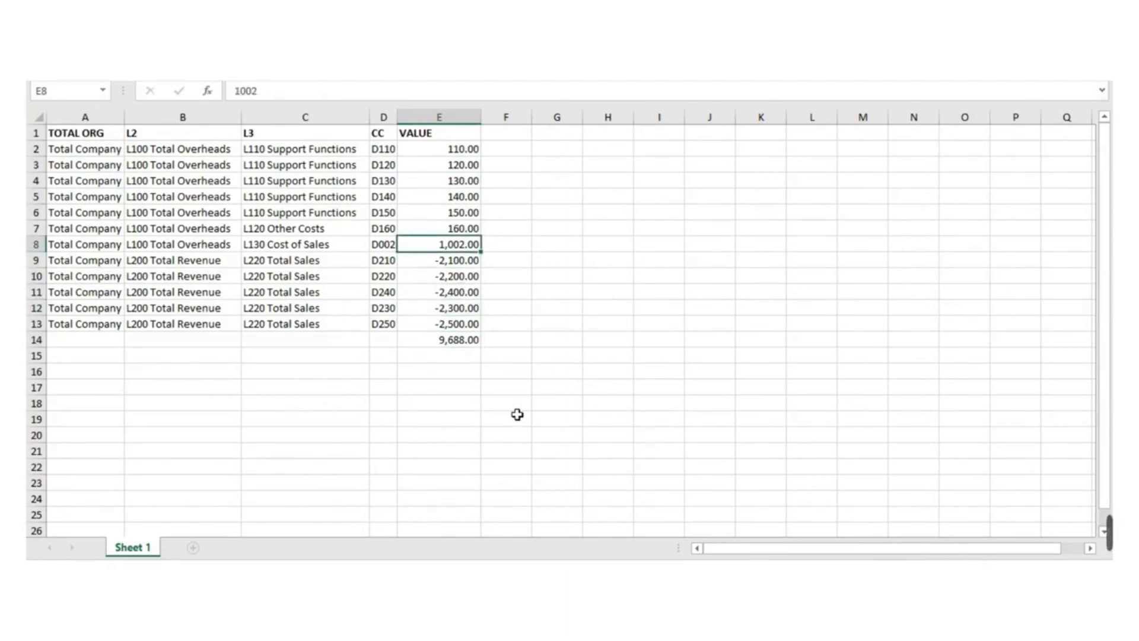
key("Left")
key("Left")
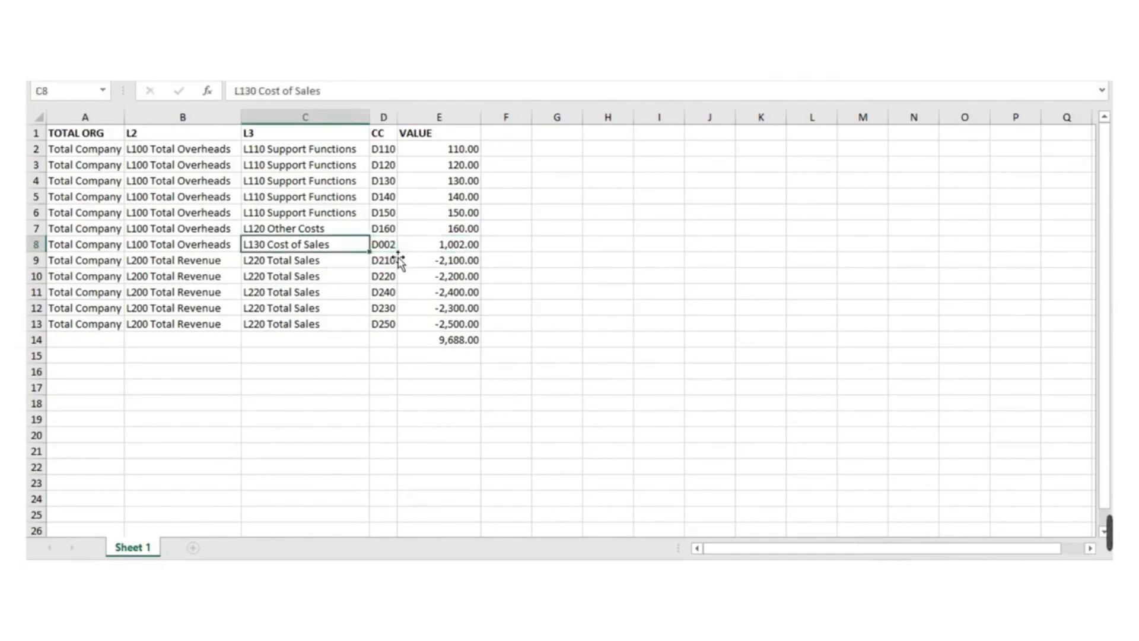
Switch to the EL2 workbook and examine the highlighted L131 Pre Sales row for D010 Sales Pre-sales with its entered value
key("Right")
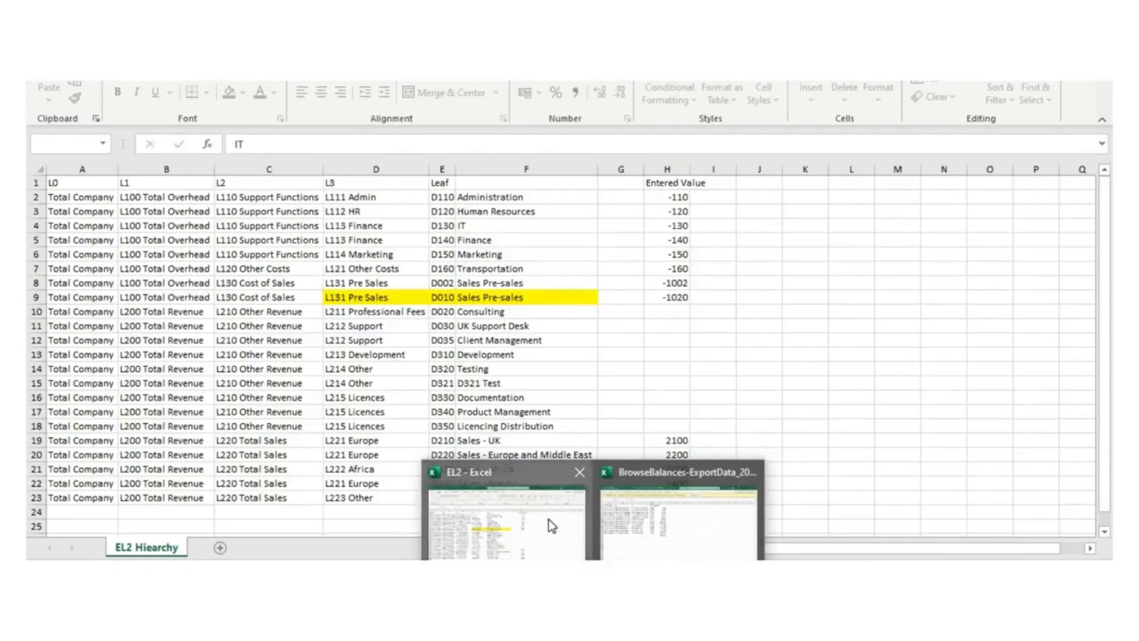
left_click(552, 525)
left_click(486, 306)
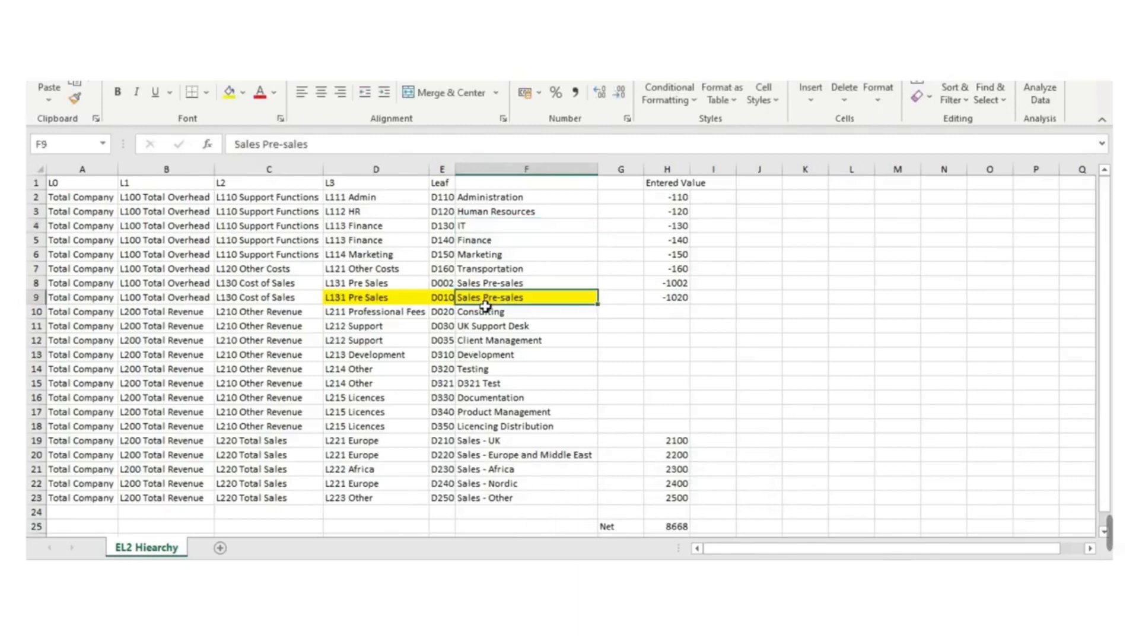
key("Left")
key("shift+Right")
key("Right")
key("Right")
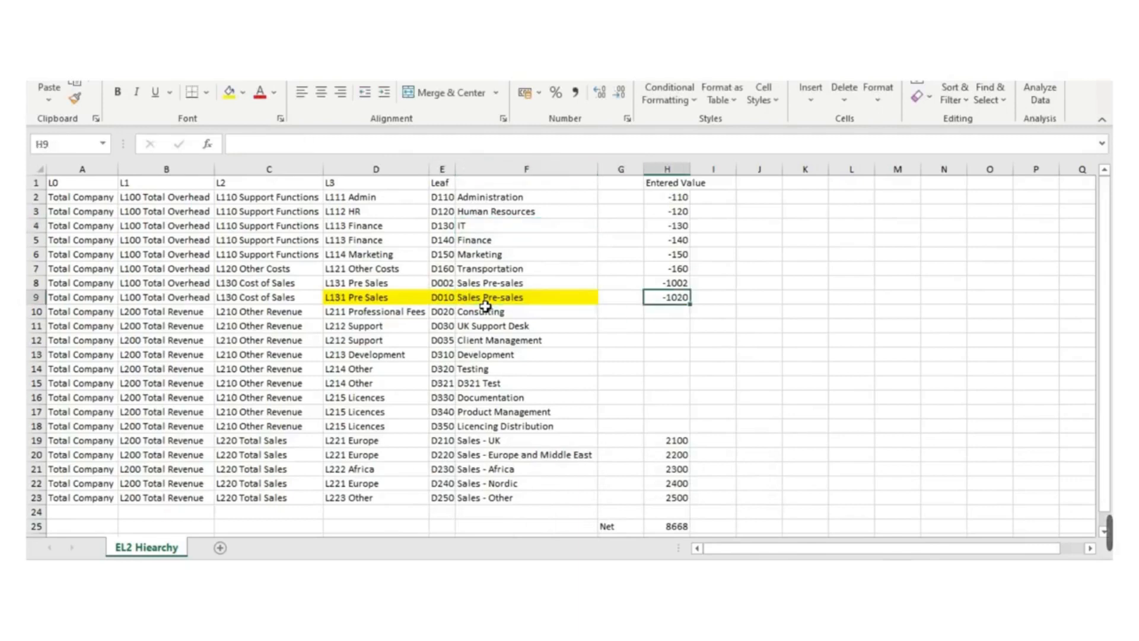
key("Left")
key("Left")
key("Left")
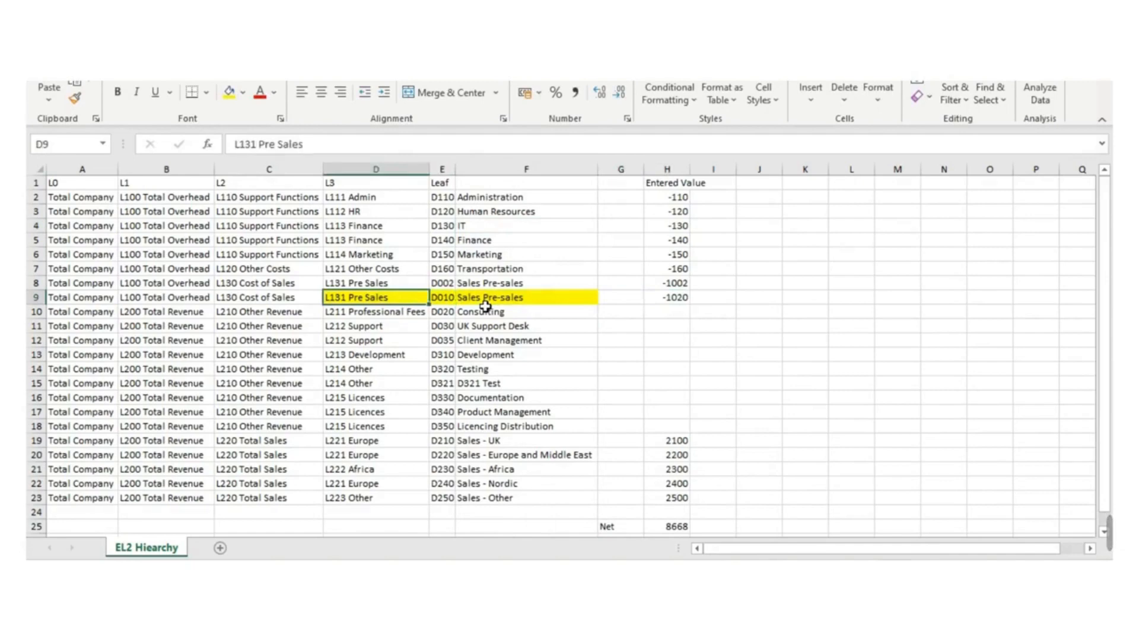
key("shift+Right")
key("shift+Right")
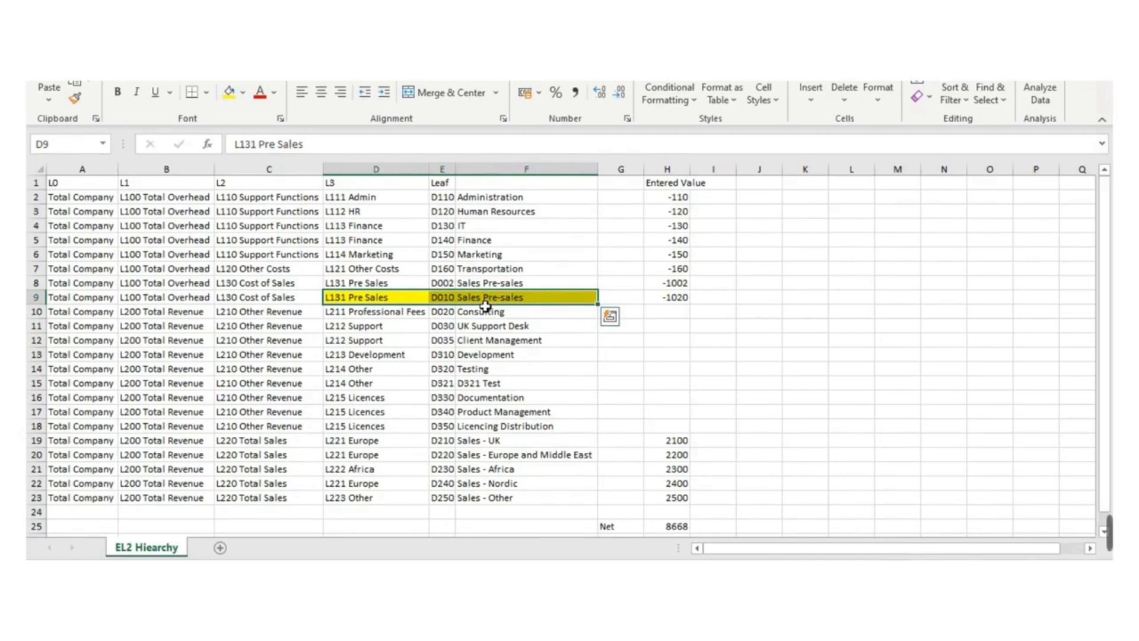
Return to the CW_HIER hierarchy master in Unit4 Financials and start a new Element code leaf under node L131
left_click(735, 573)
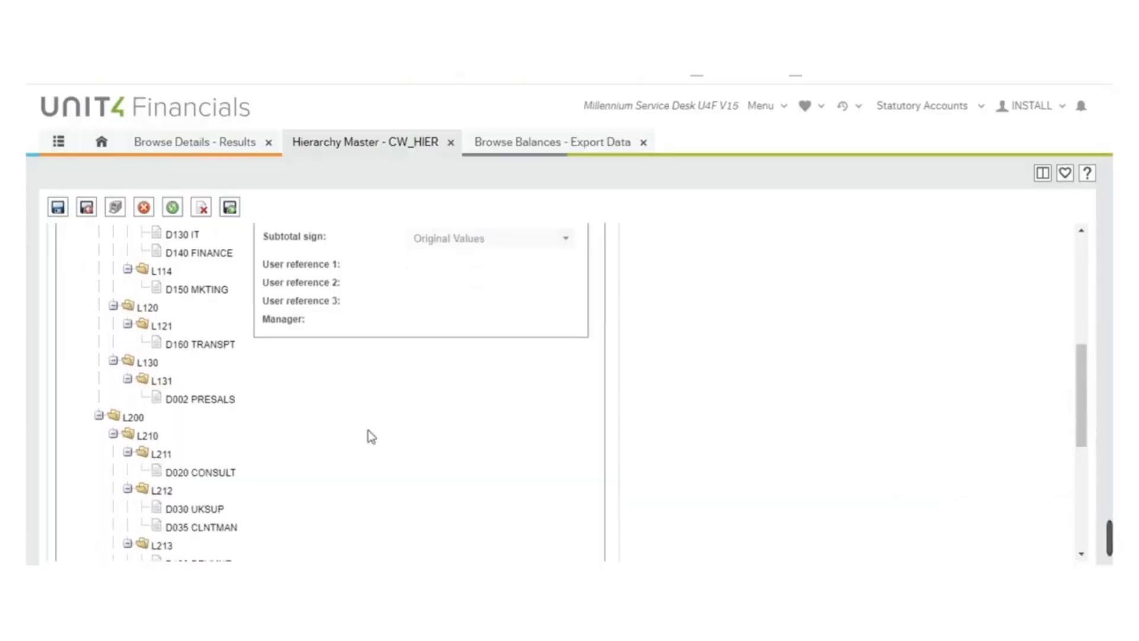
left_click(163, 380)
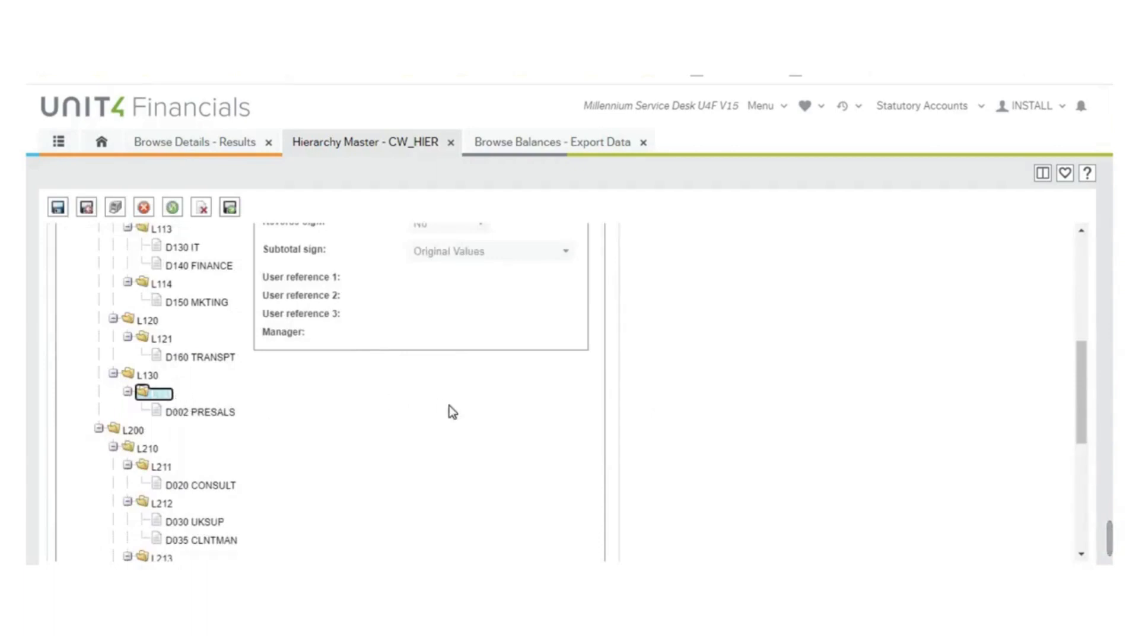
left_click_drag(1083, 393, 1088, 320)
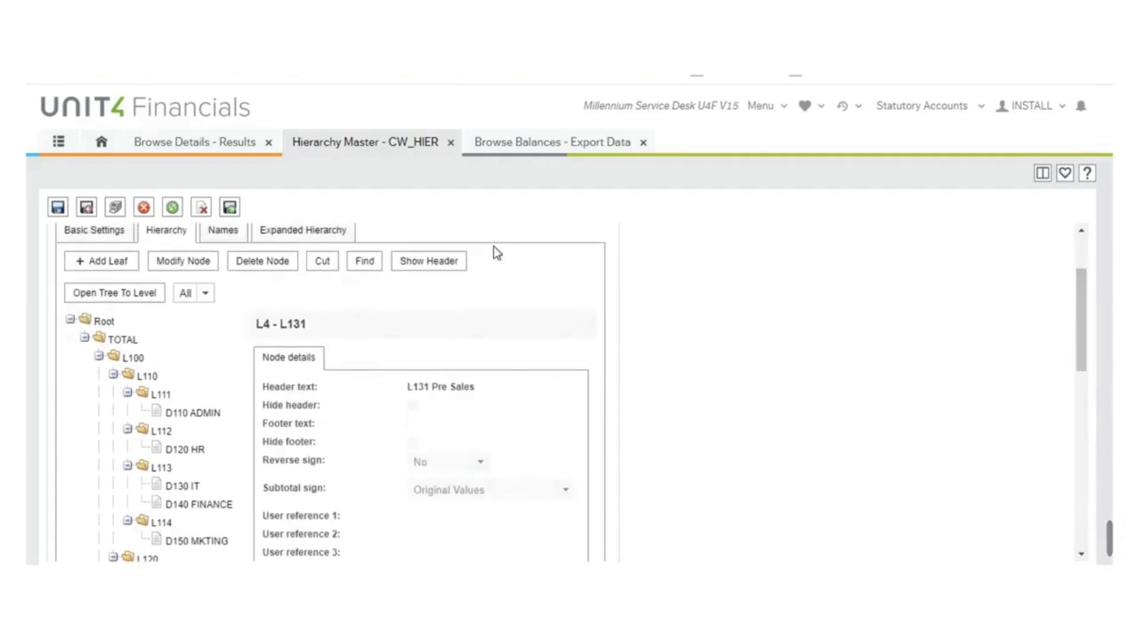
left_click(107, 262)
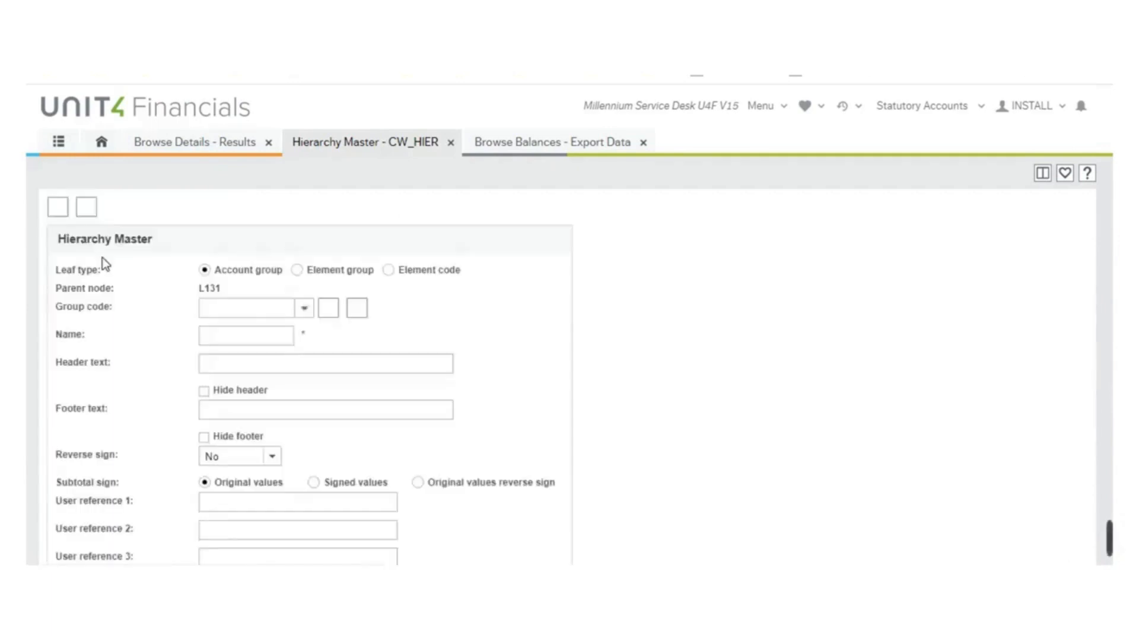
left_click(389, 269)
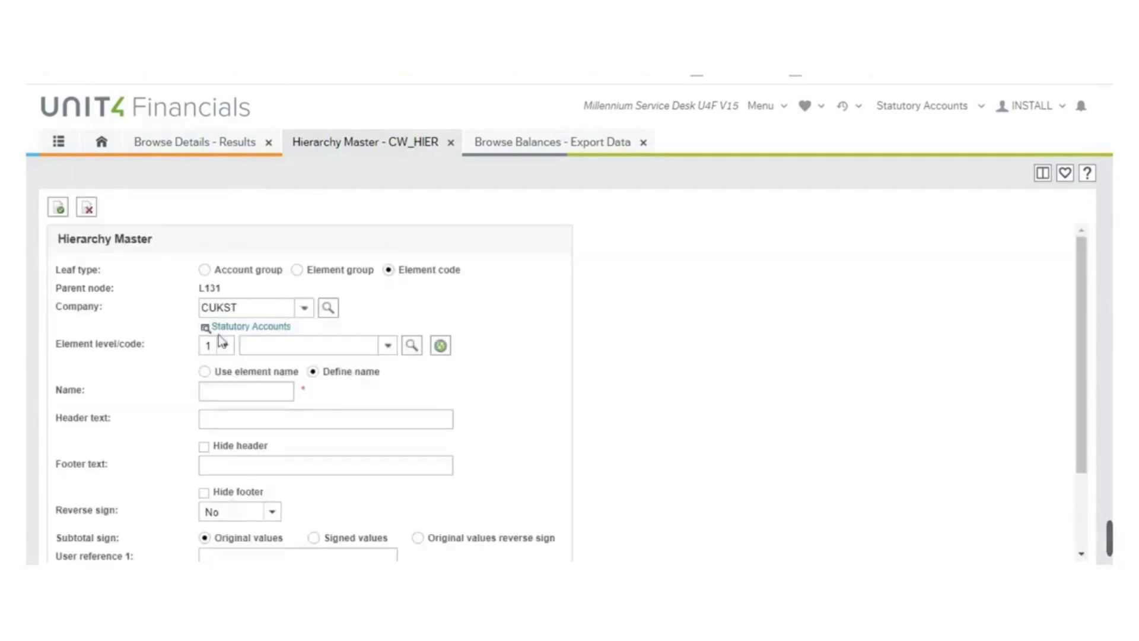
Set the new leaf's element level to 2 and its element code to D010
left_click(227, 350)
left_click(214, 374)
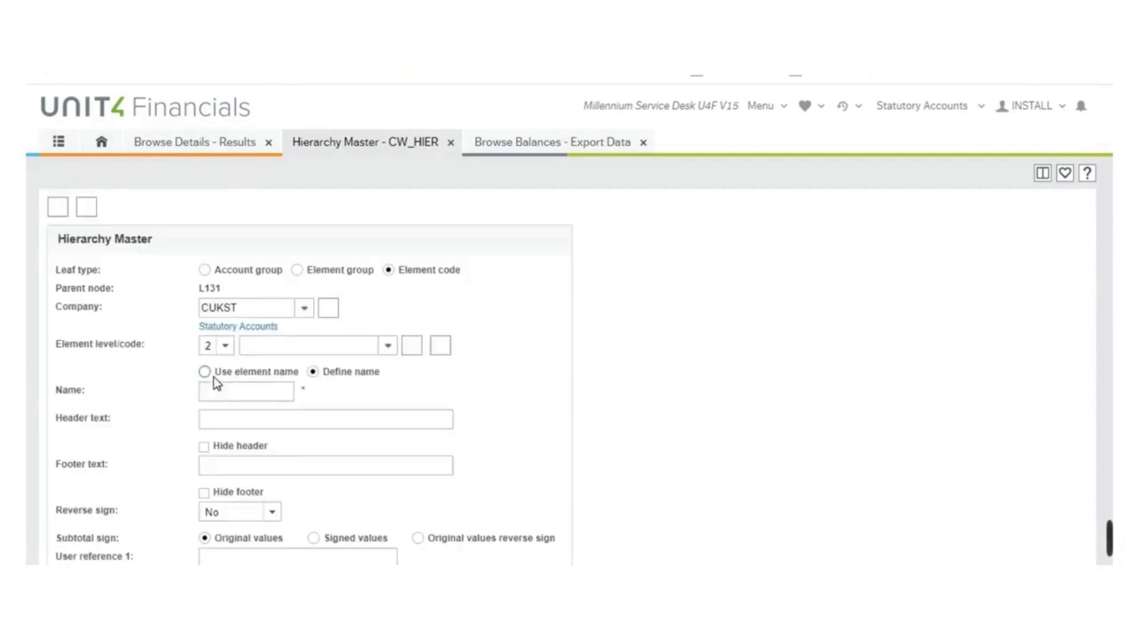
left_click(285, 345)
type("D010")
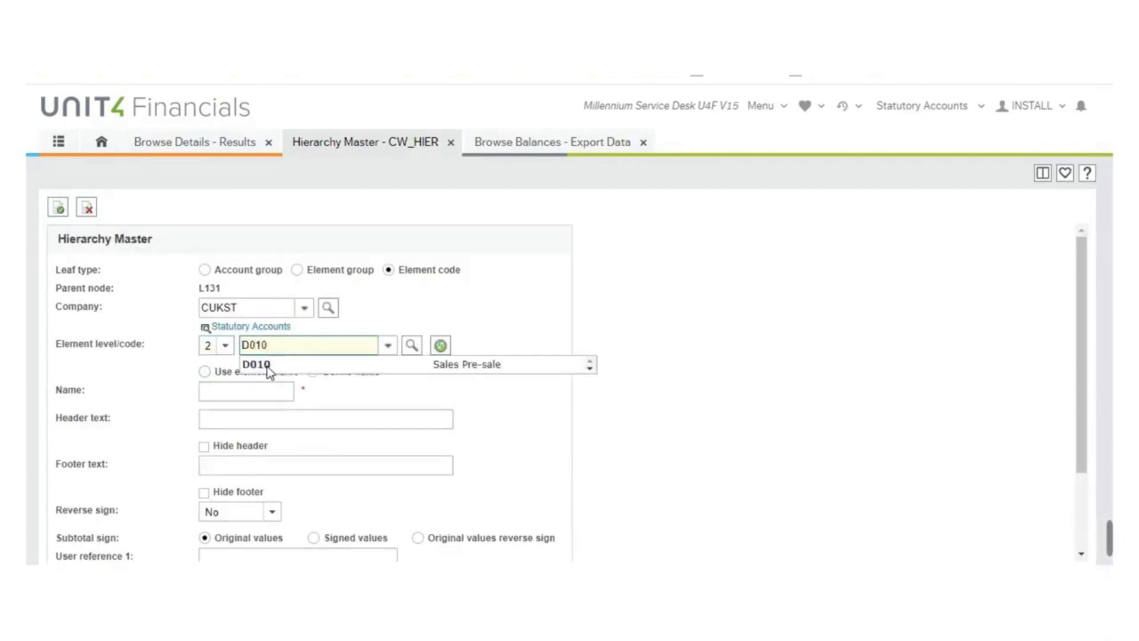
left_click(266, 366)
Take over the element name for the leaf, switch to a defined name and edit it to "D010 SALES"
left_click(248, 383)
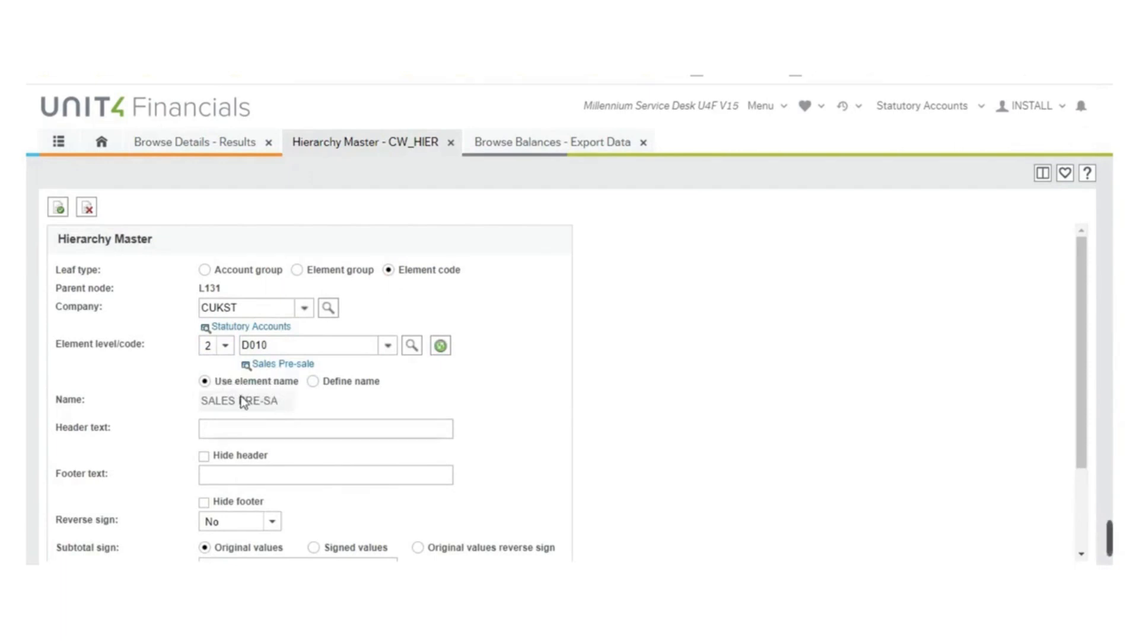
left_click(314, 381)
left_click(286, 400)
key("BackSpace")
key("BackSpace")
key("BackSpace")
key("BackSpace")
key("BackSpace")
key("BackSpace")
key("BackSpace")
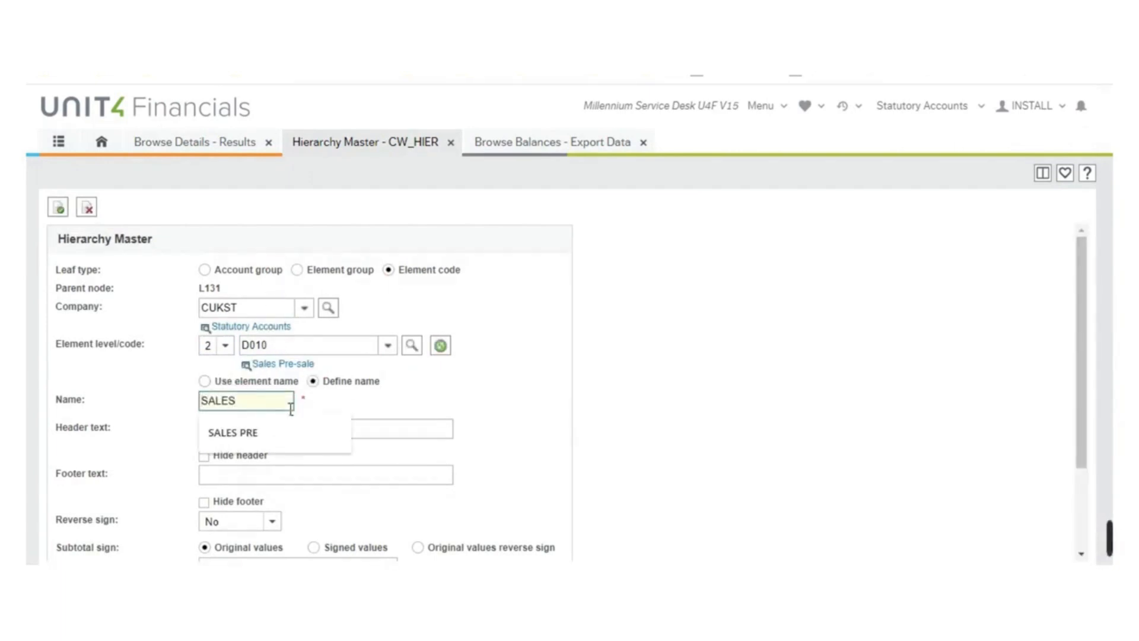
key("Home")
type("D010")
Set the leaf's header text to "D010 Pre Sales", accept the leaf and save the CW_HIER hierarchy master
left_click(282, 429)
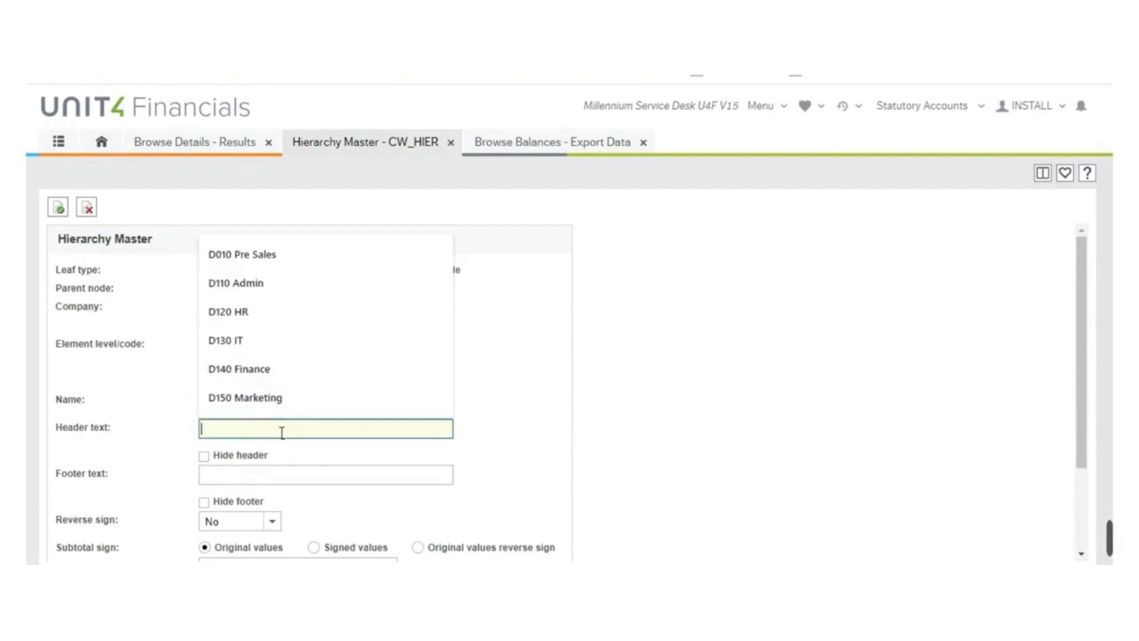
left_click(261, 256)
left_click(61, 207)
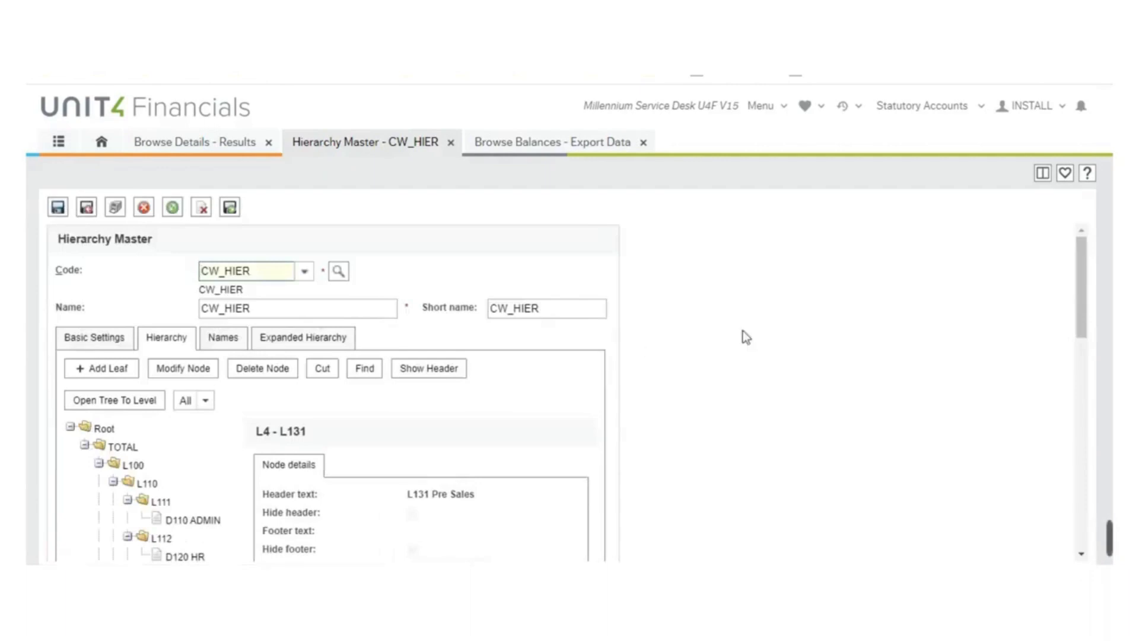
left_click_drag(1082, 311, 1091, 425)
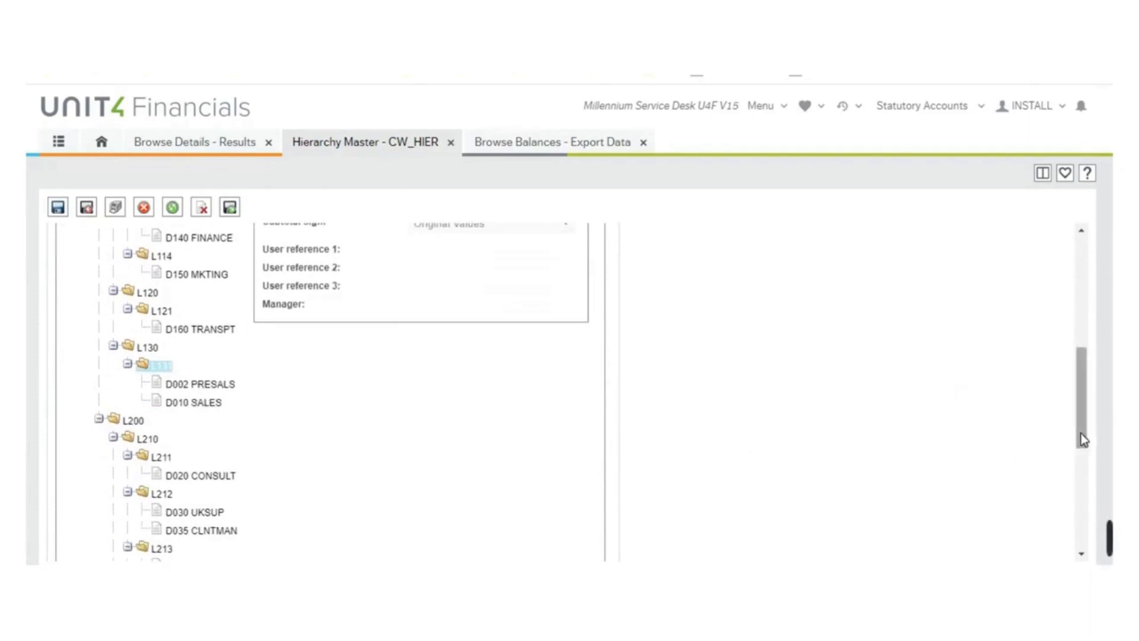
left_click_drag(1083, 438, 1084, 313)
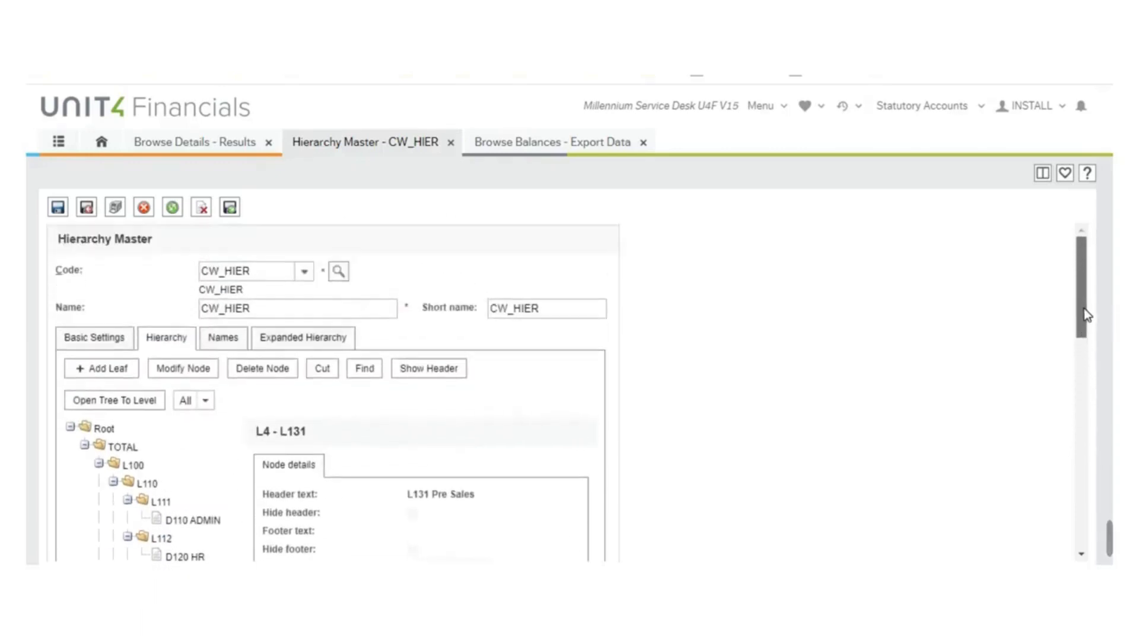
left_click(59, 207)
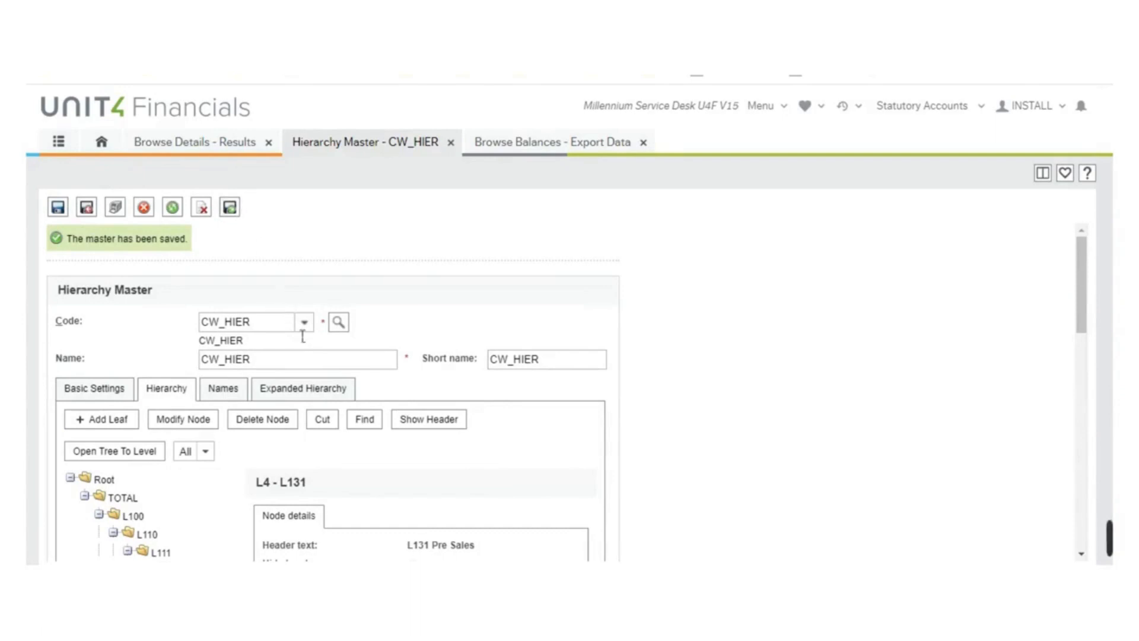
Set the Expanded Hierarchy log title to "CW_HIER Build" and rebuild the expanded hierarchy table
left_click(290, 389)
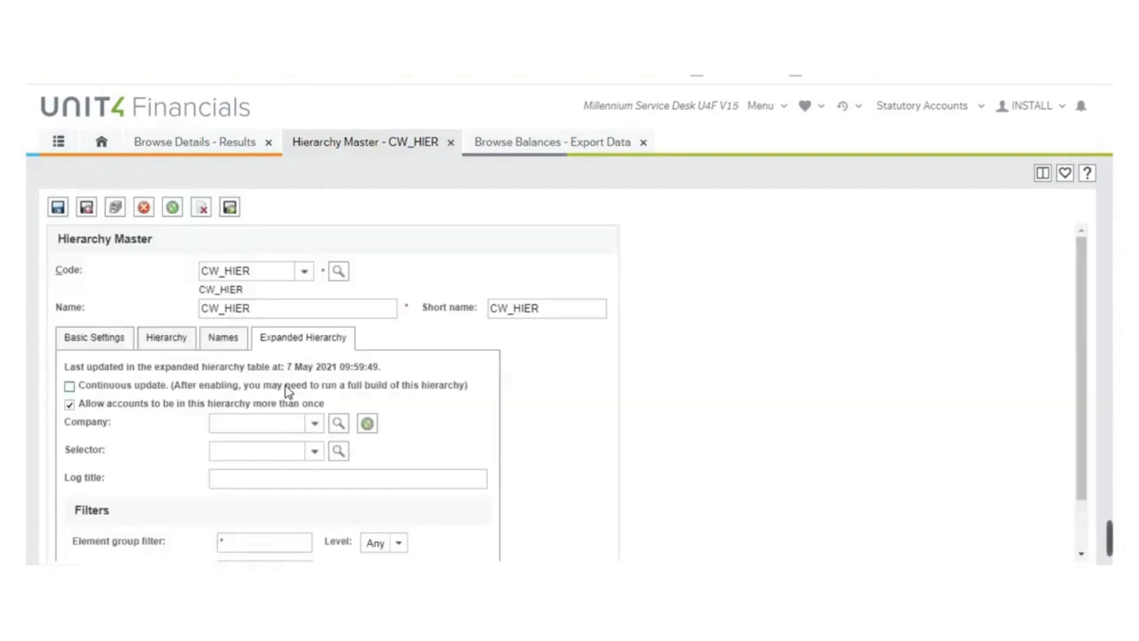
left_click(368, 484)
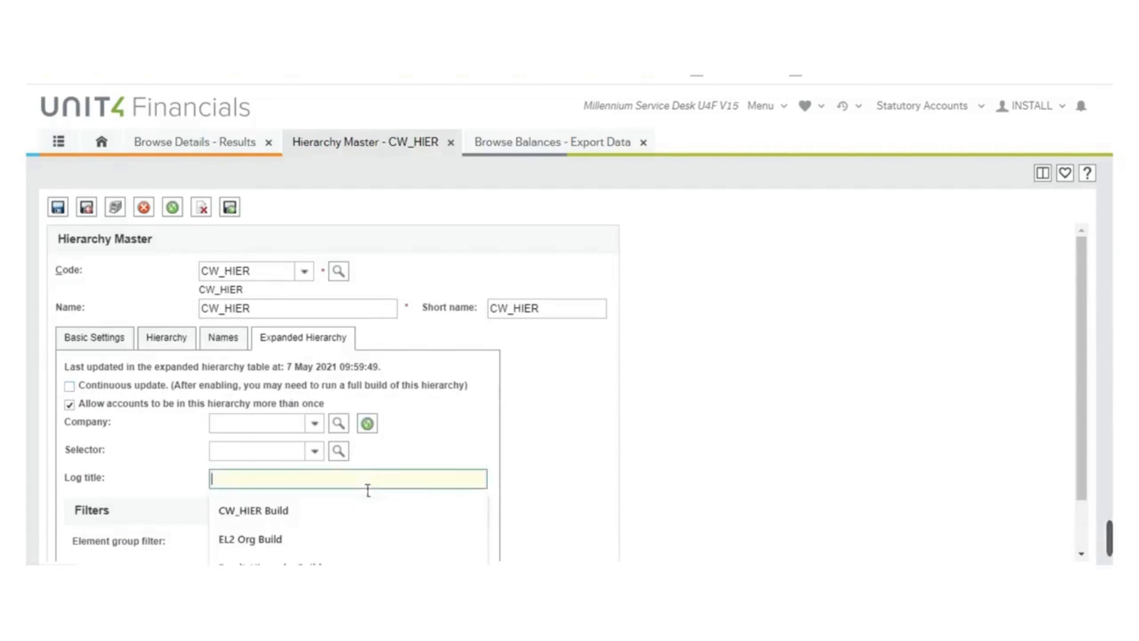
left_click(245, 510)
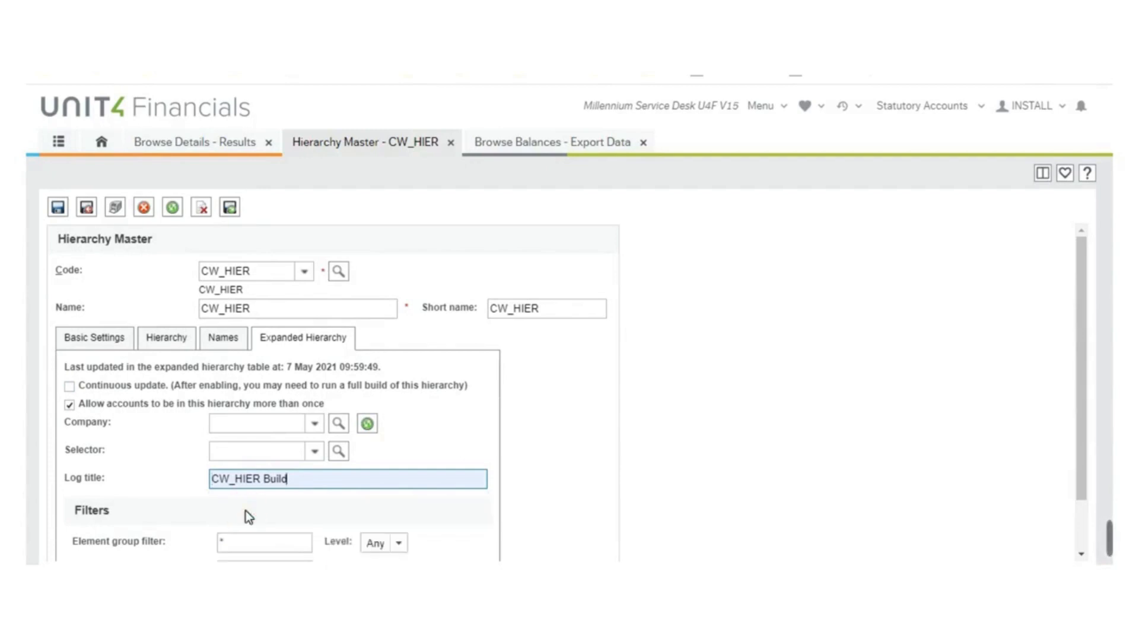
left_click(235, 210)
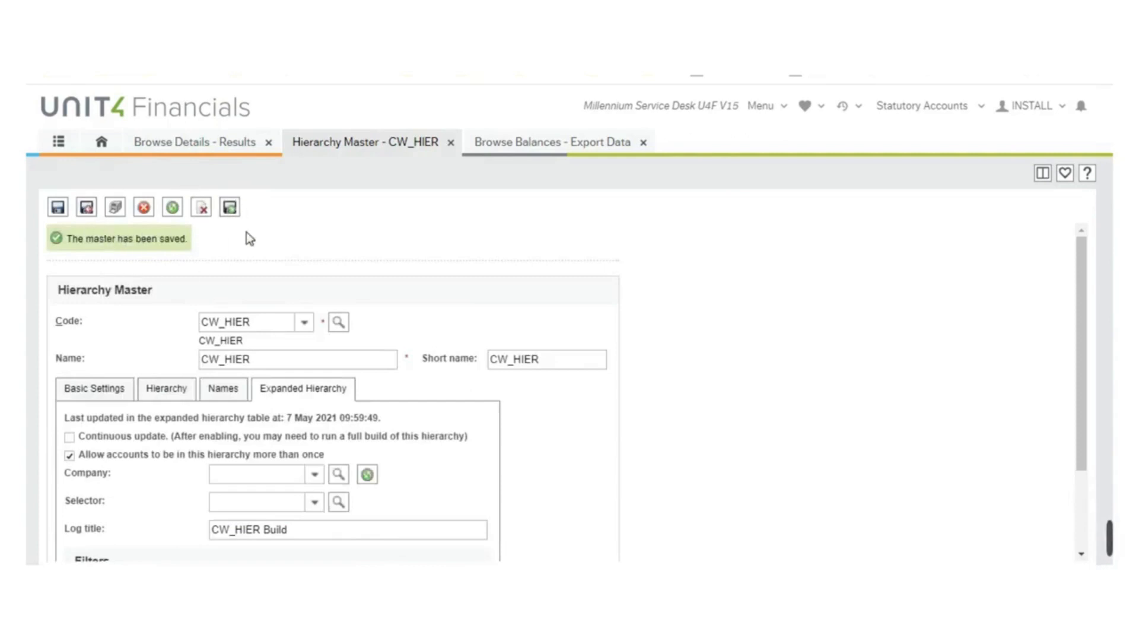
Leave the old balances export, rerun the CW_HIER browse report and find the D010 row under L130 Cost of Sales
left_click(530, 151)
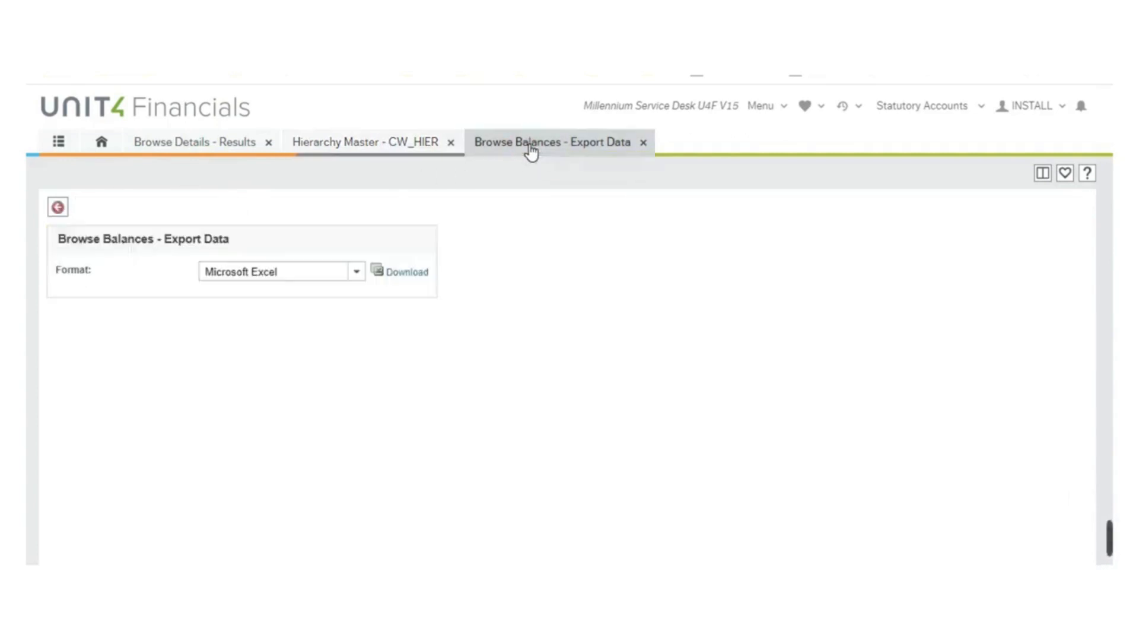
left_click(58, 208)
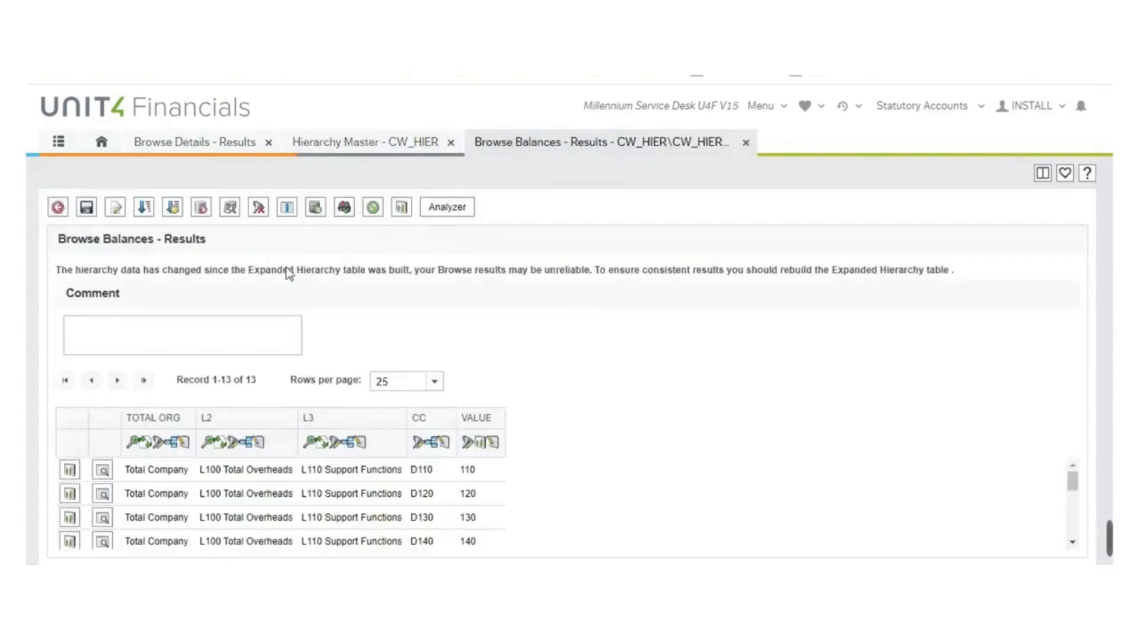
left_click(60, 208)
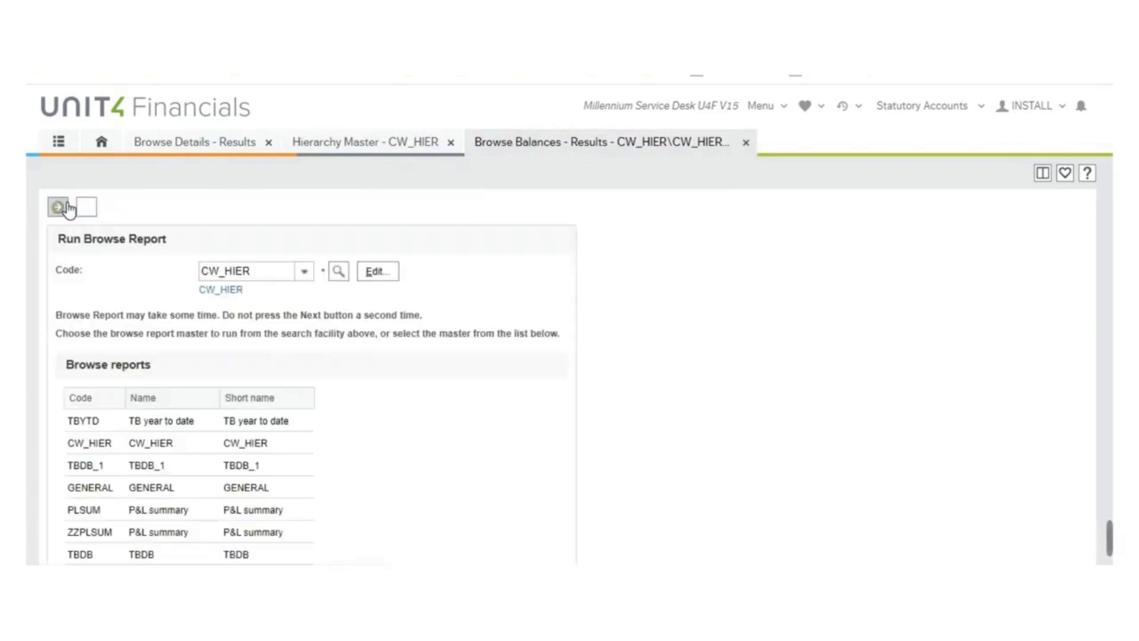
left_click(127, 442)
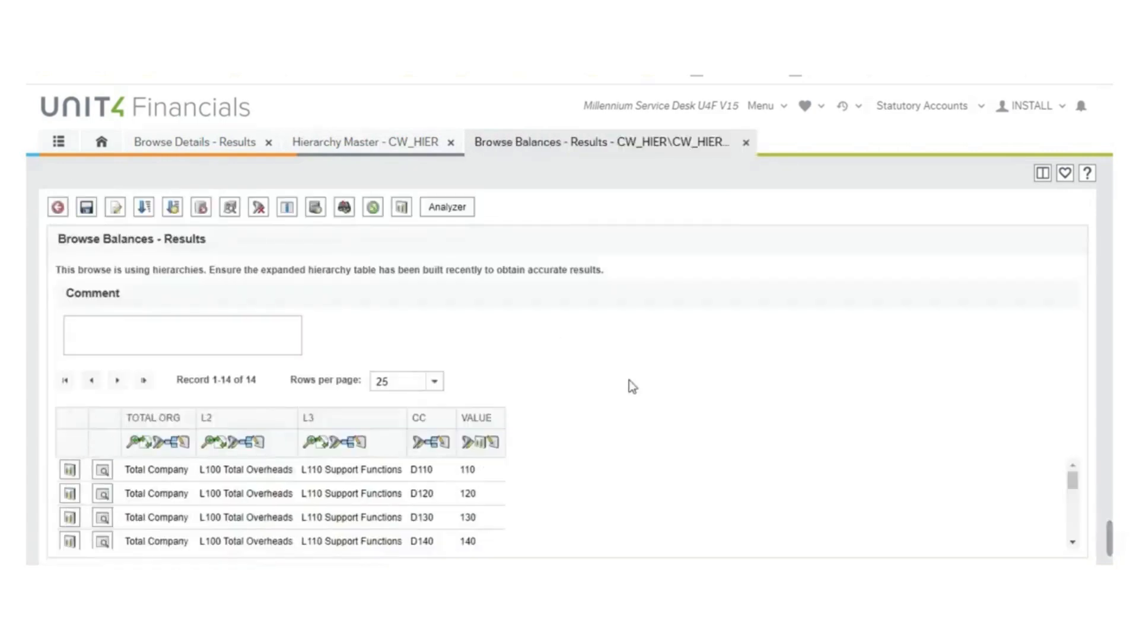
left_click(1073, 541)
left_click(1072, 542)
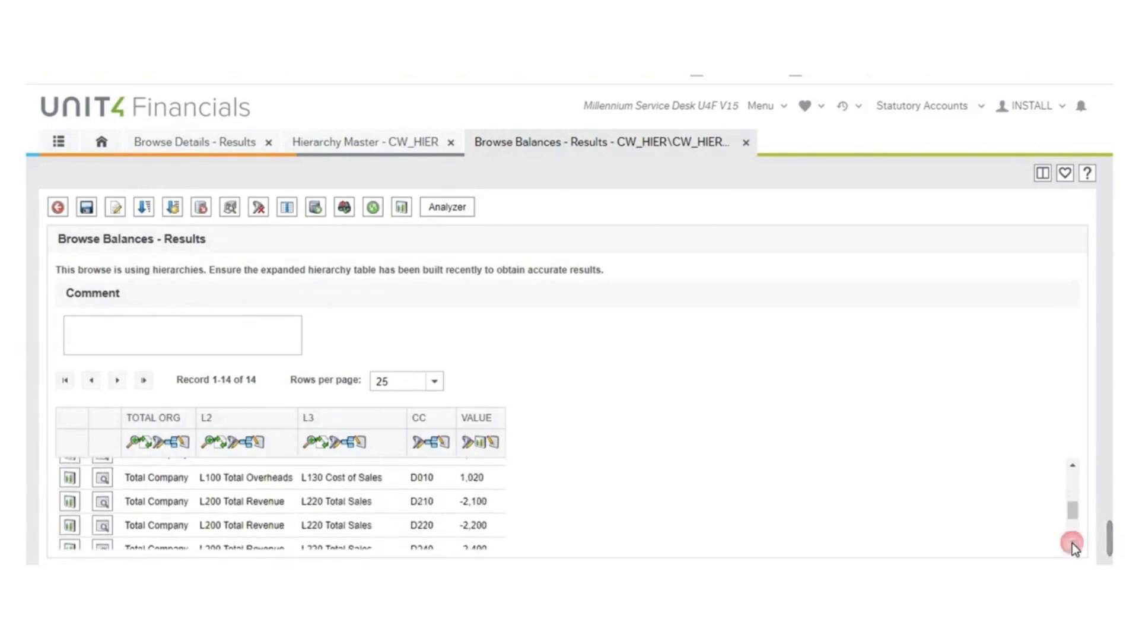
left_click(1073, 467)
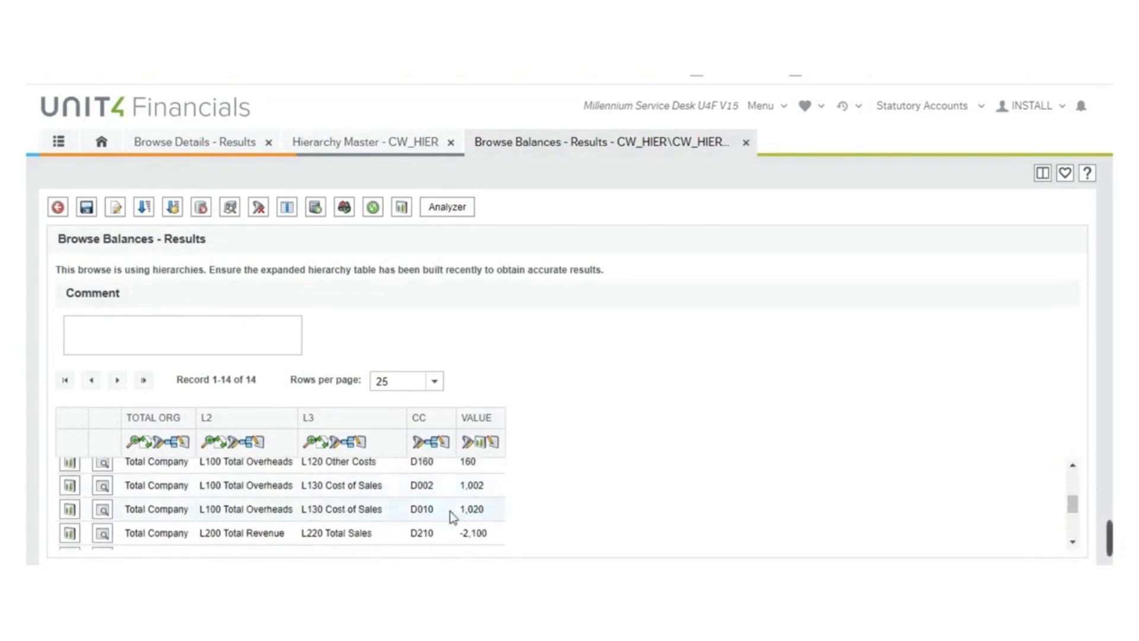
Export the refreshed browse balances in Microsoft Excel format and select the D010 row's value in the opened workbook
left_click(207, 211)
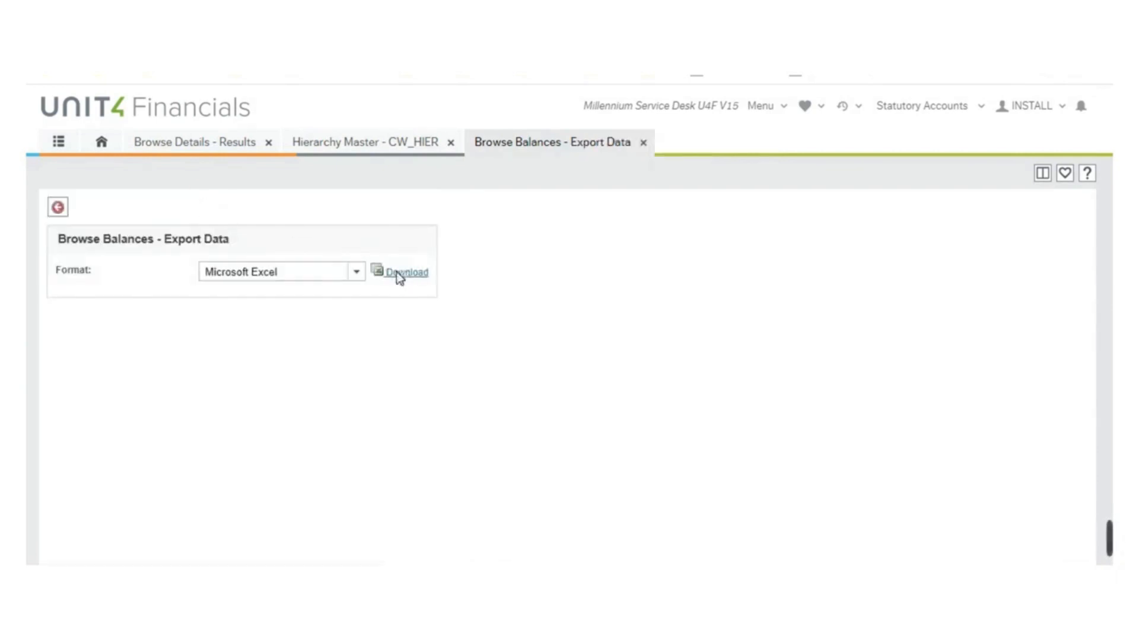
left_click(404, 275)
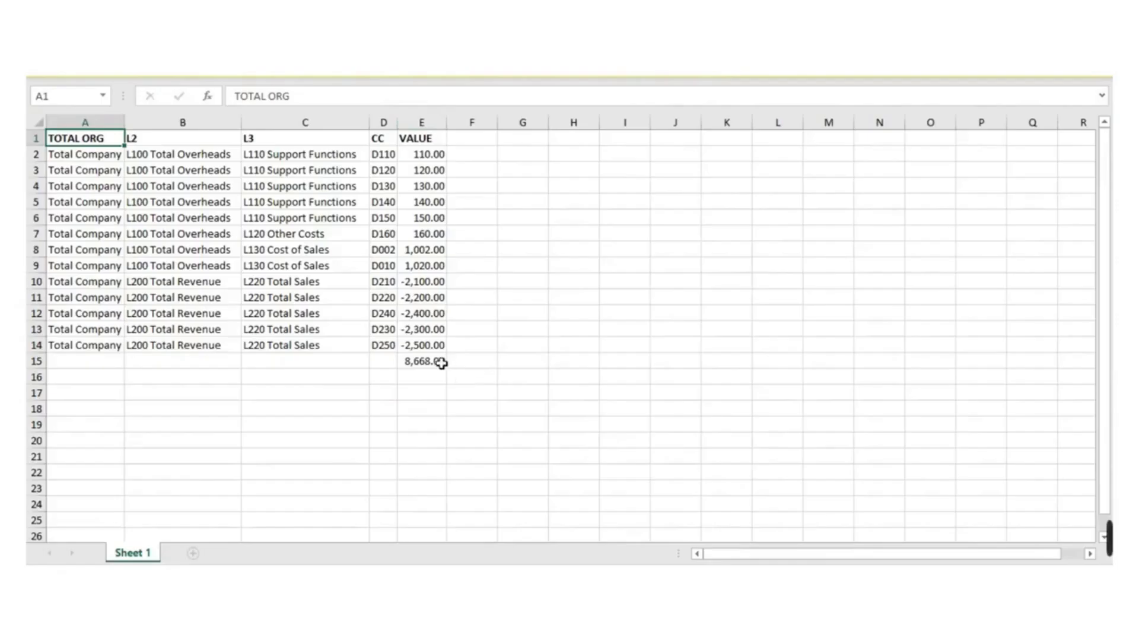
left_click(433, 267)
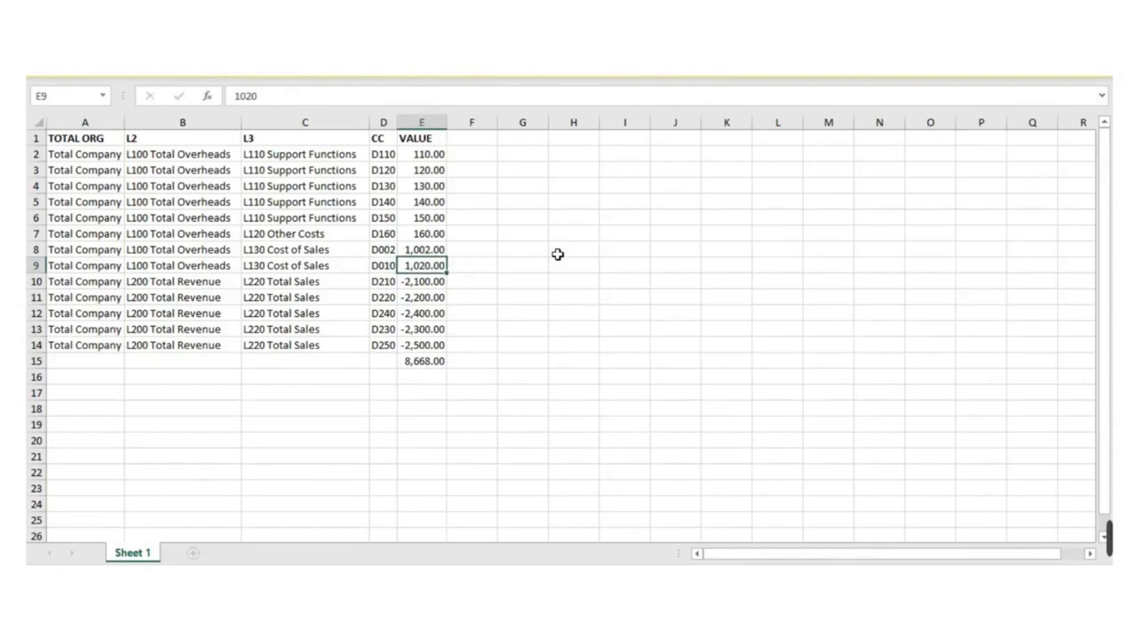
Check the D010 cost centre and value in the new export and compare it with the earlier exported workbook
key("Left")
key("Left")
key("Right")
key("Right")
mouse_move(609, 527)
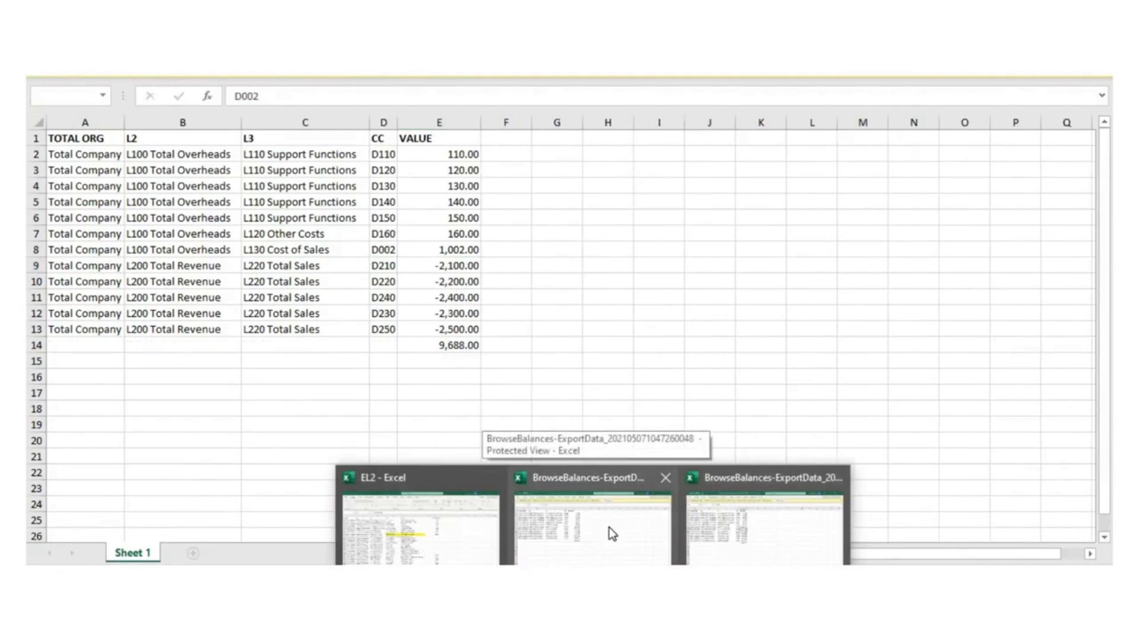
left_click(746, 527)
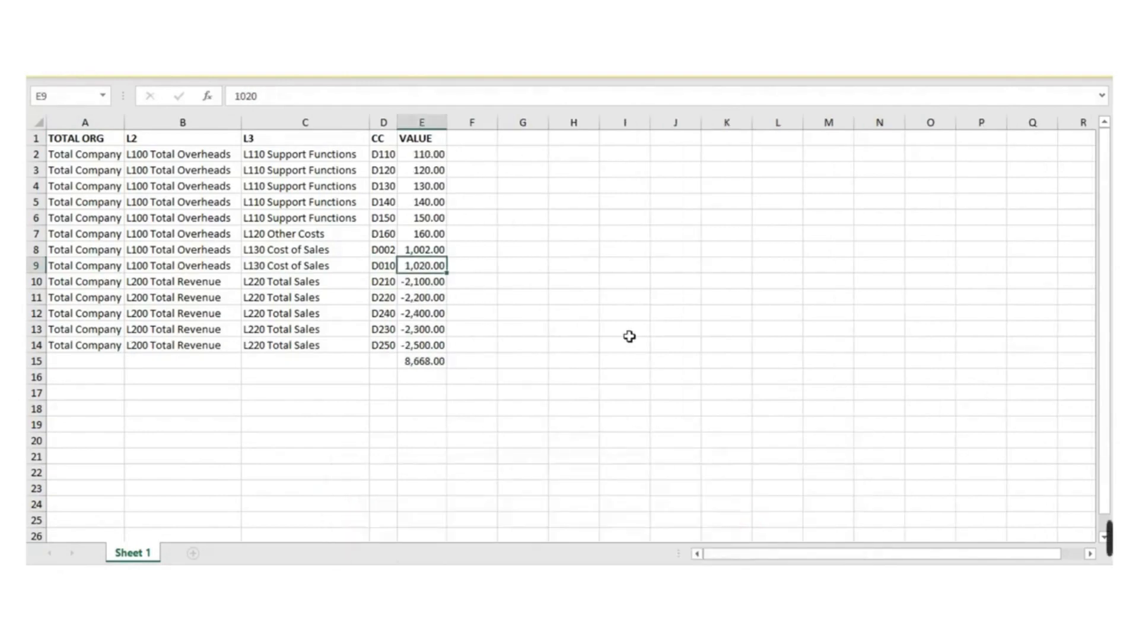